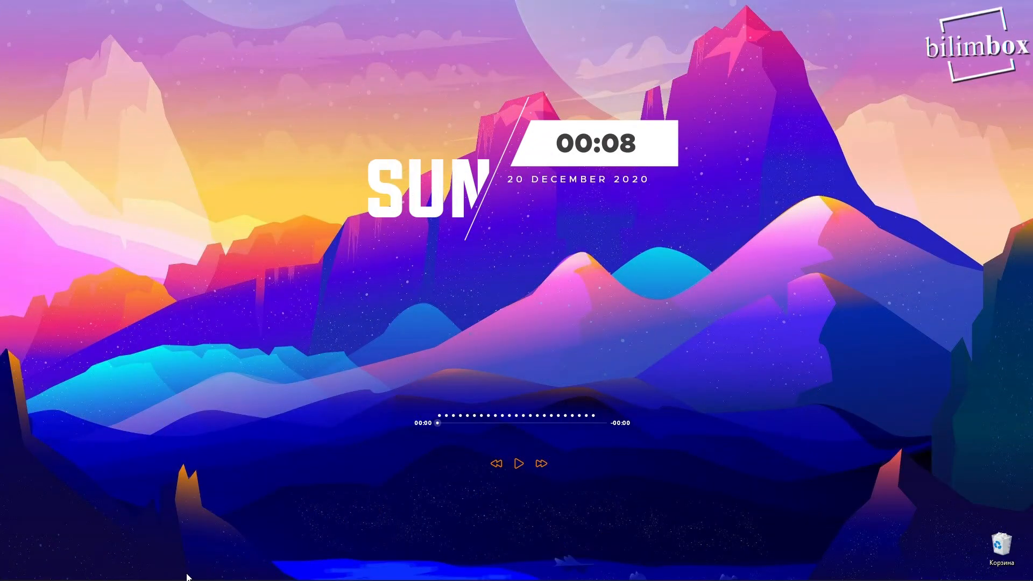
- Switch to Photoshop and create a new 800 × 600 pixel document at 72 pixels/inch, RGB 16-bit, with a white background
{"action": "left_click", "coordinate": [163, 574]}
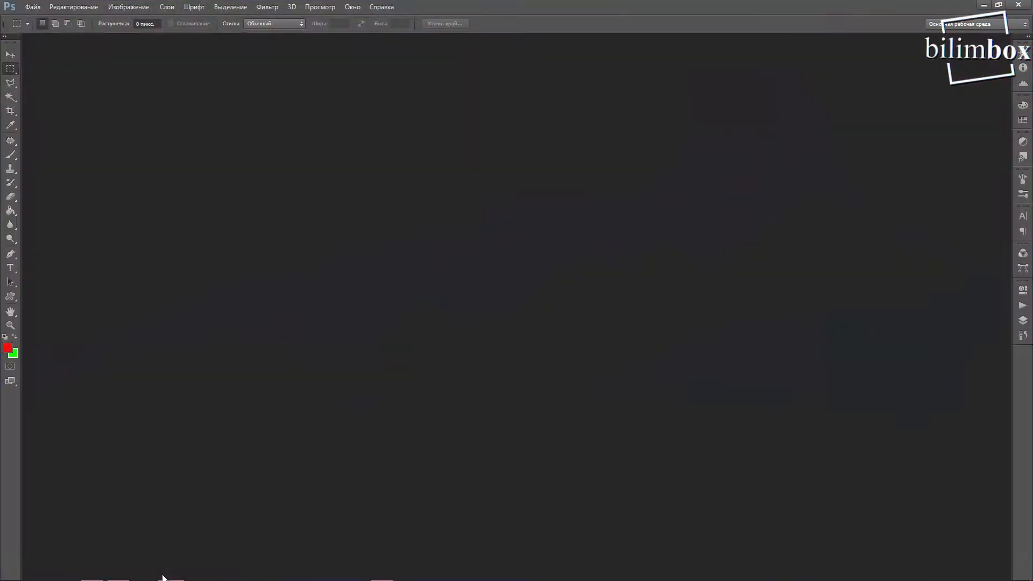
{"action": "left_click", "coordinate": [33, 6]}
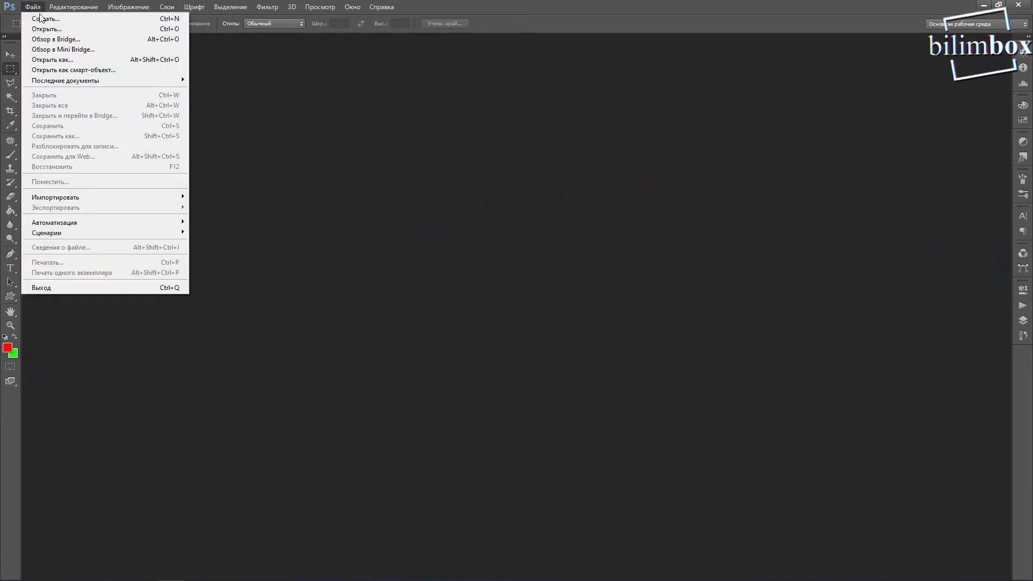
{"action": "left_click", "coordinate": [44, 16]}
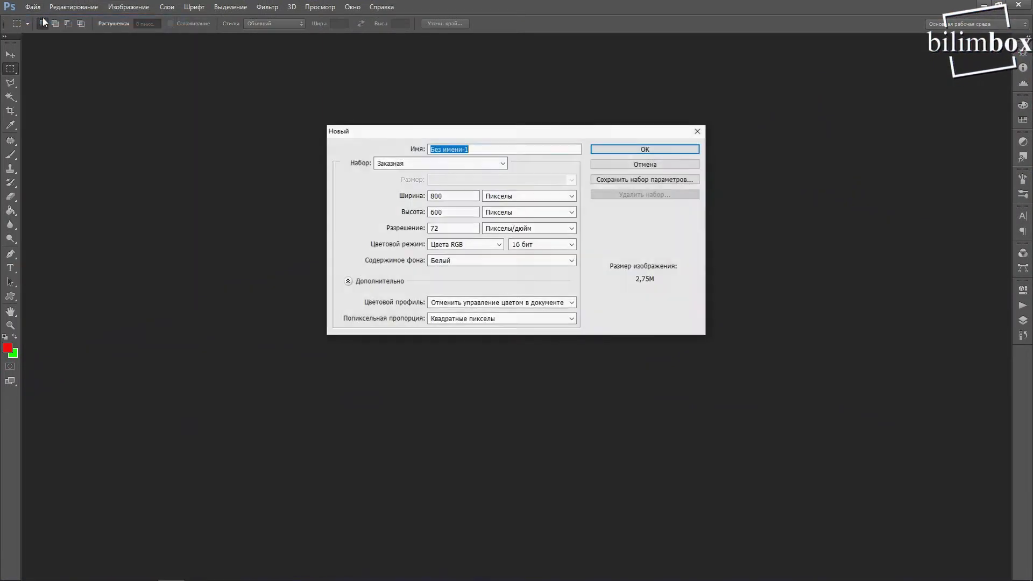
{"action": "left_click", "coordinate": [653, 151]}
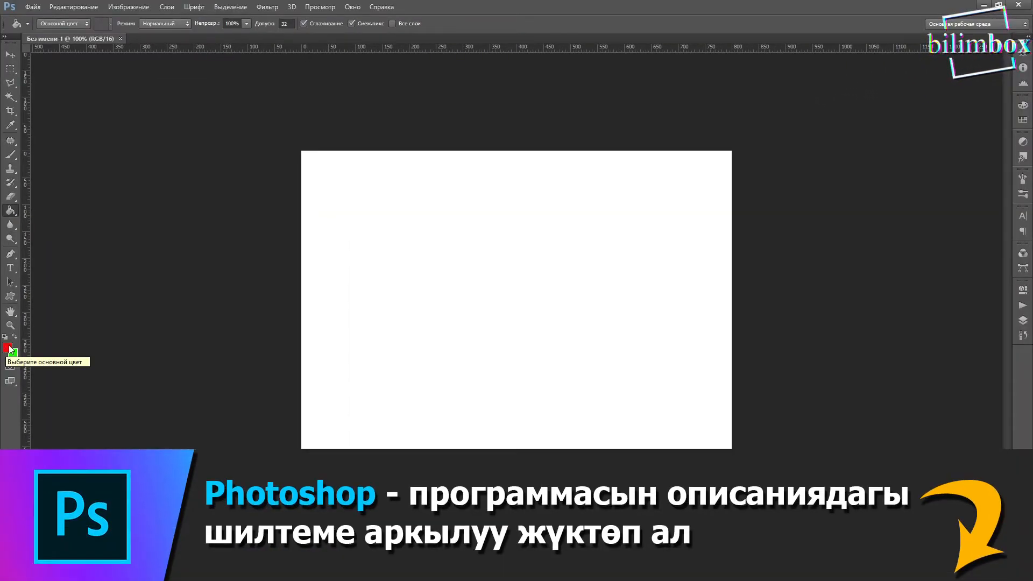
- Set the foreground colour to bright green #25f556
{"action": "left_click", "coordinate": [7, 348]}
{"action": "mouse_move", "coordinate": [111, 412]}
{"action": "left_mouse_down"}
{"action": "mouse_move", "coordinate": [88, 397]}
{"action": "mouse_move", "coordinate": [109, 391]}
{"action": "mouse_move", "coordinate": [81, 436]}
{"action": "mouse_move", "coordinate": [144, 436]}
{"action": "left_mouse_up"}
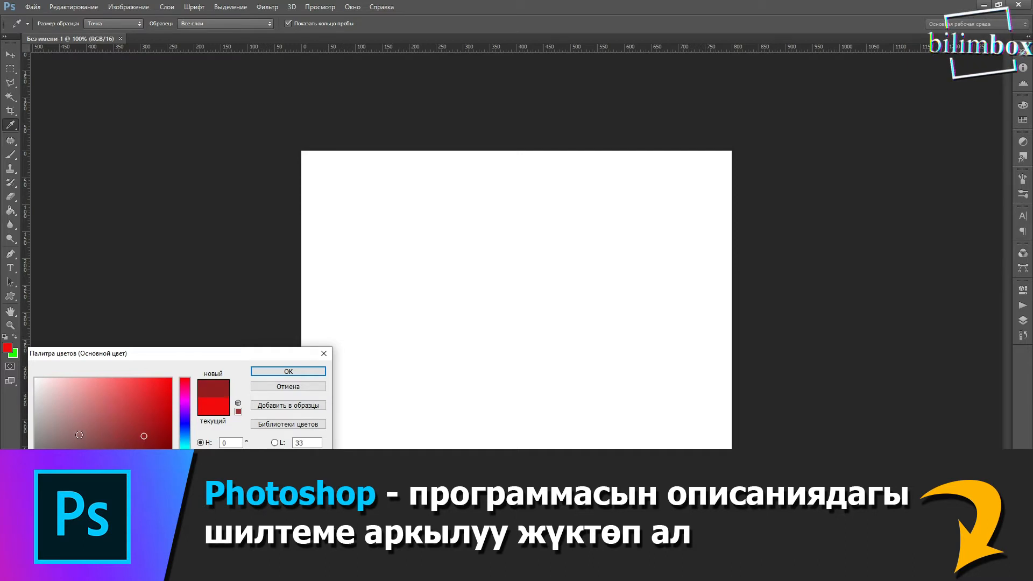
{"action": "mouse_move", "coordinate": [80, 435]}
{"action": "left_mouse_down"}
{"action": "mouse_move", "coordinate": [133, 404]}
{"action": "mouse_move", "coordinate": [95, 466]}
{"action": "left_mouse_up"}
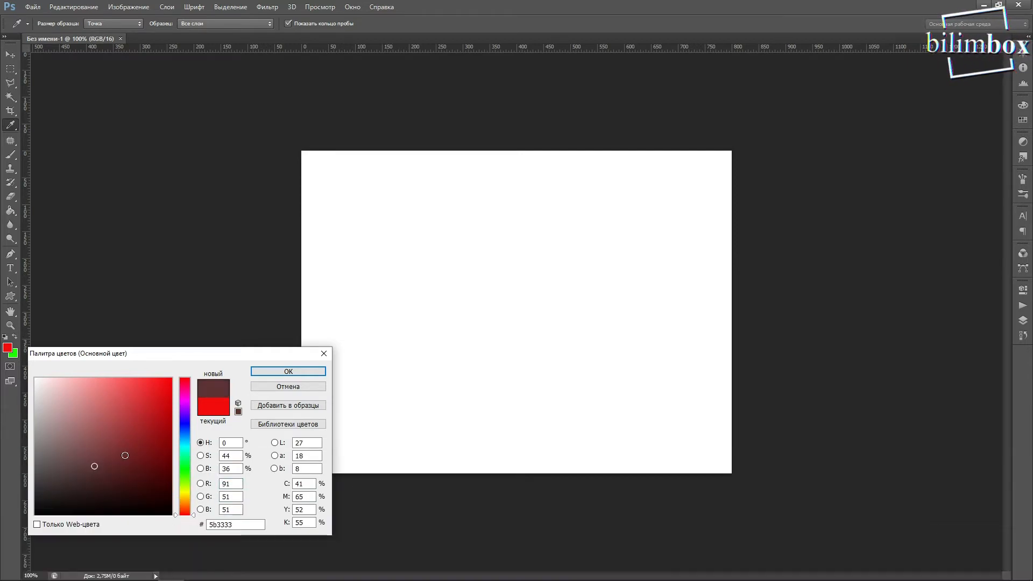
{"action": "left_click", "coordinate": [154, 474]}
{"action": "mouse_move", "coordinate": [184, 471]}
{"action": "left_mouse_down"}
{"action": "mouse_move", "coordinate": [183, 432]}
{"action": "mouse_move", "coordinate": [180, 499]}
{"action": "mouse_move", "coordinate": [183, 382]}
{"action": "mouse_move", "coordinate": [182, 508]}
{"action": "mouse_move", "coordinate": [183, 382]}
{"action": "mouse_move", "coordinate": [182, 464]}
{"action": "left_mouse_up"}
{"action": "left_click", "coordinate": [154, 386]}
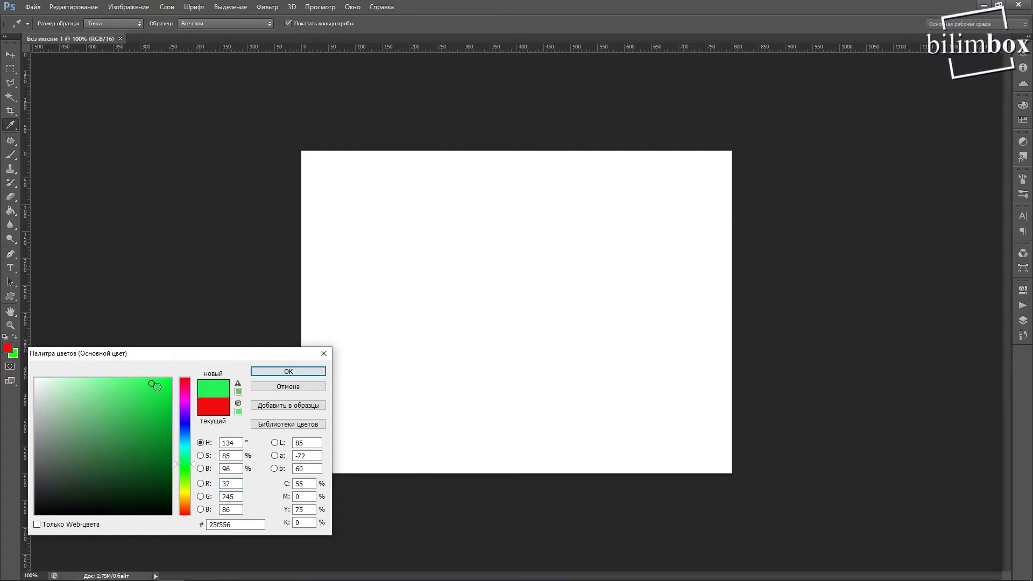
{"action": "left_click", "coordinate": [290, 371]}
- Fill the white canvas with the green foreground colour using the Paint Bucket tool
{"action": "key", "text": "g"}
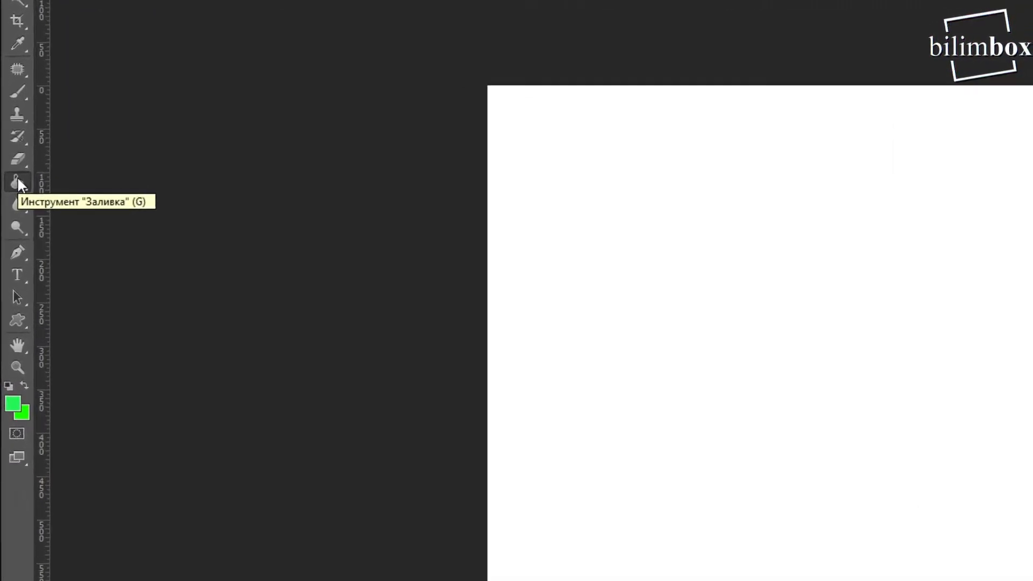
{"action": "right_click", "coordinate": [26, 183]}
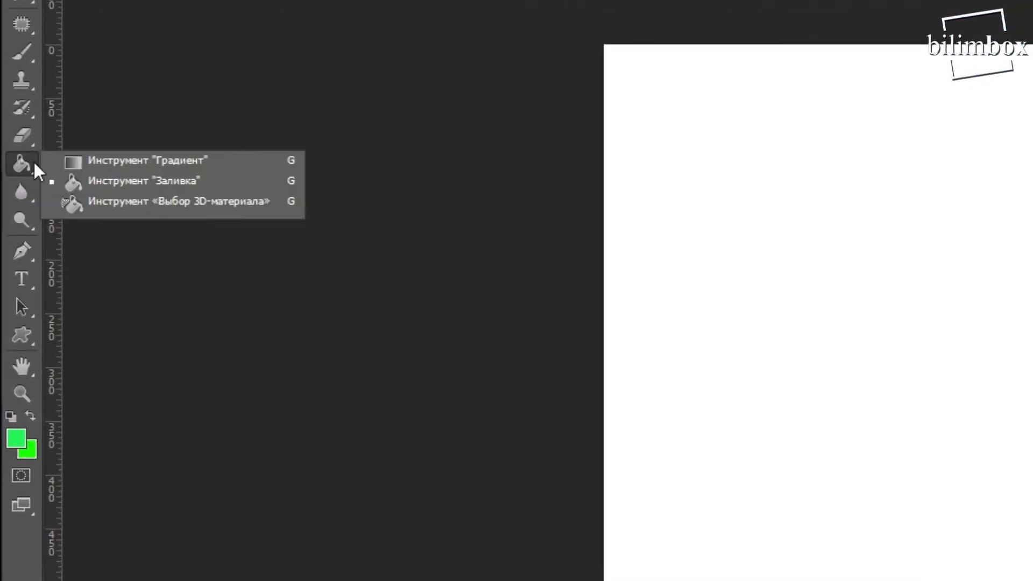
{"action": "left_click", "coordinate": [91, 160]}
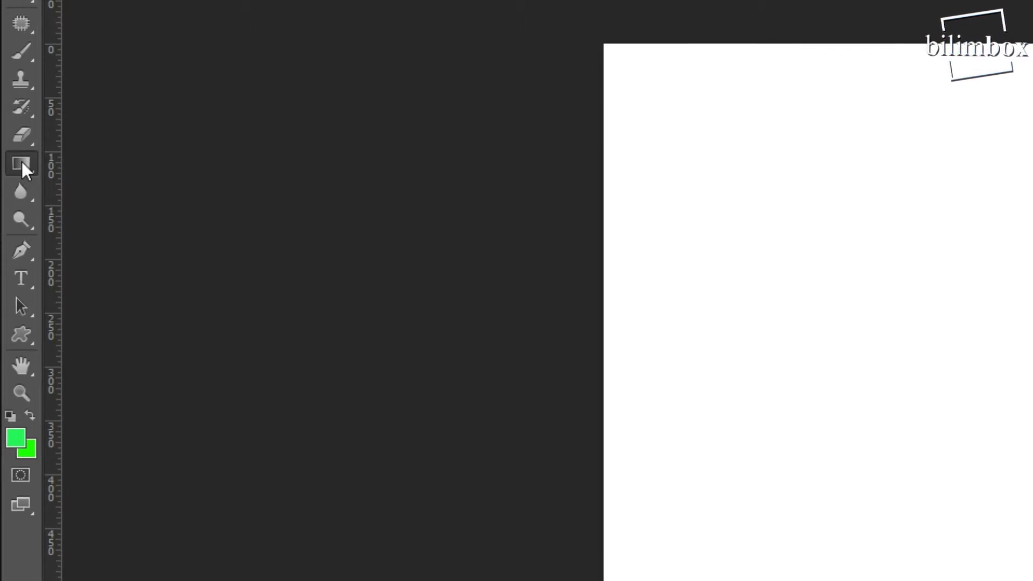
{"action": "right_click", "coordinate": [22, 164]}
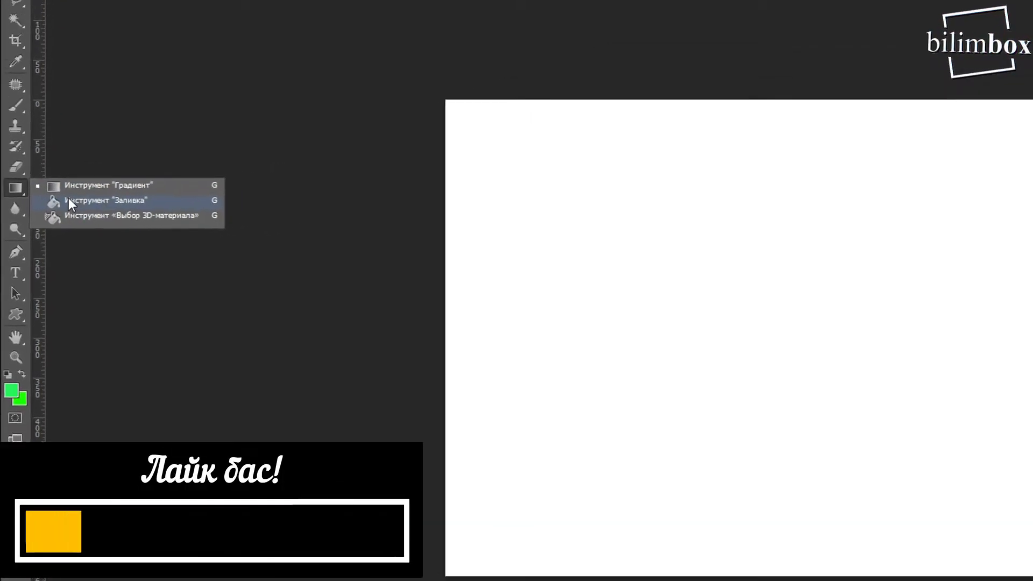
{"action": "left_click", "coordinate": [81, 191]}
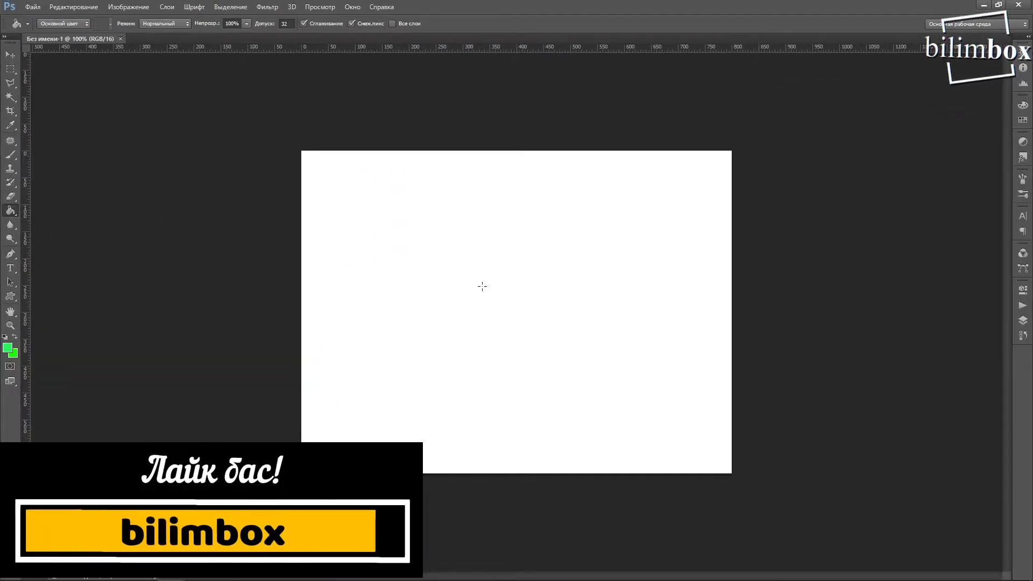
{"action": "left_click", "coordinate": [431, 262]}
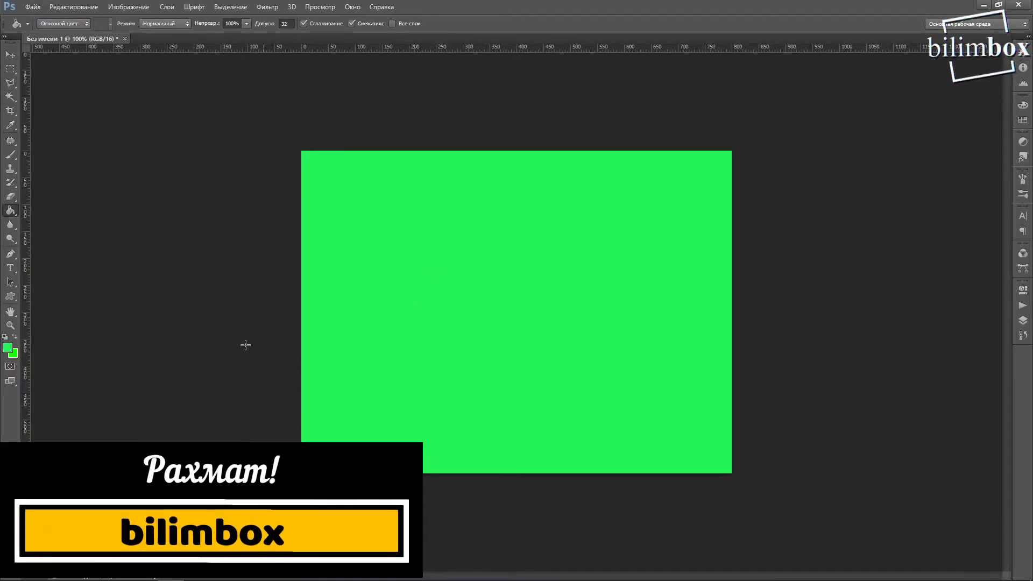
- Set the foreground colour to purple #6e40c2 and fill the whole canvas with it using the Paint Bucket
{"action": "left_click", "coordinate": [8, 347]}
{"action": "left_click", "coordinate": [55, 397]}
{"action": "left_click_drag", "start_coordinate": [55, 396], "coordinate": [36, 399]}
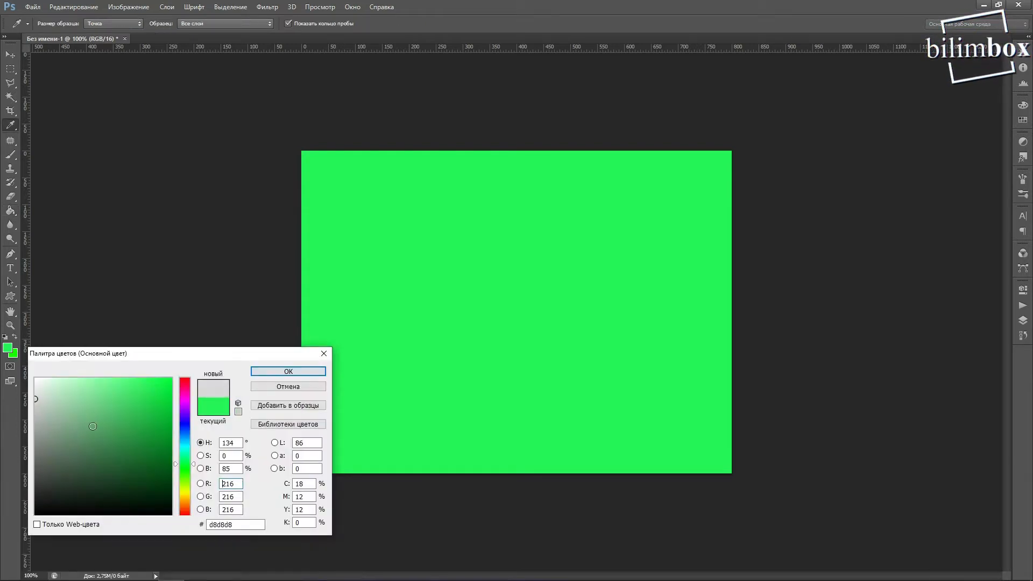
{"action": "left_click_drag", "start_coordinate": [184, 440], "coordinate": [184, 416]}
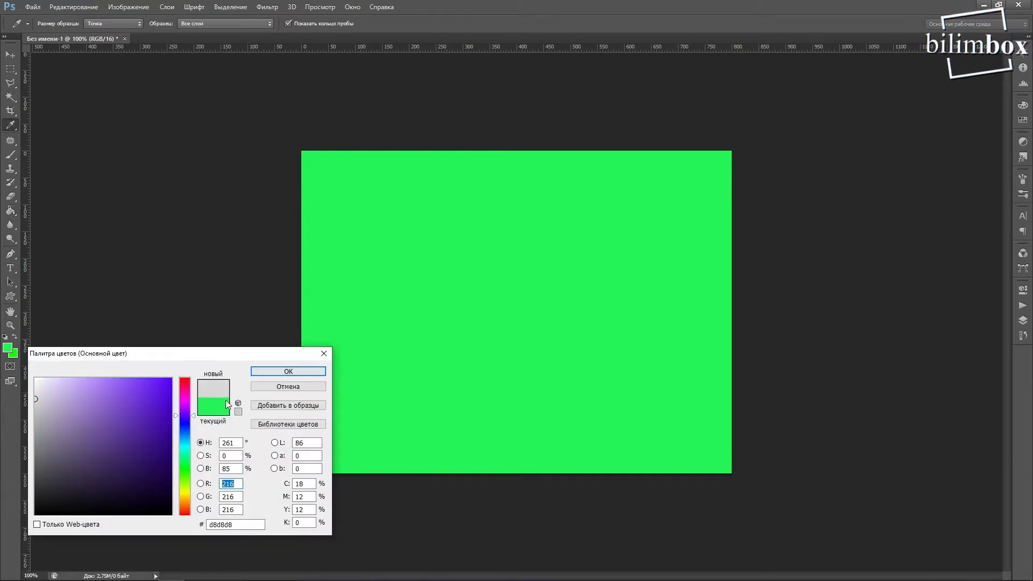
{"action": "left_click", "coordinate": [126, 411]}
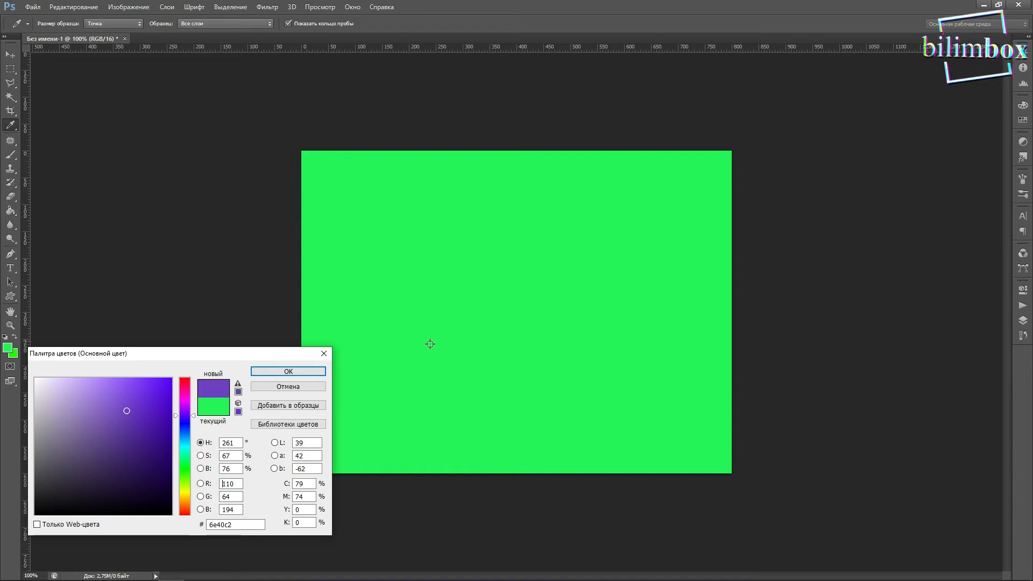
{"action": "left_click", "coordinate": [288, 371]}
{"action": "key", "text": "g"}
{"action": "left_click", "coordinate": [446, 340]}
- Add a new layer above the background and fill it with bright green by swapping the foreground and background colours
{"action": "scroll", "coordinate": [668, 306], "scroll_direction": "down", "scroll_amount": 3}
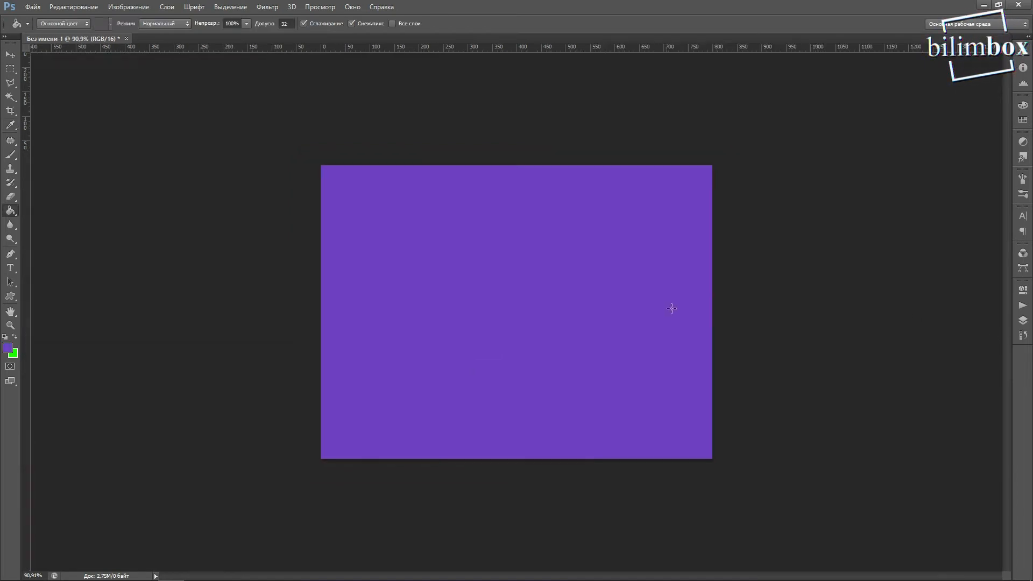
{"action": "left_click", "coordinate": [1023, 322]}
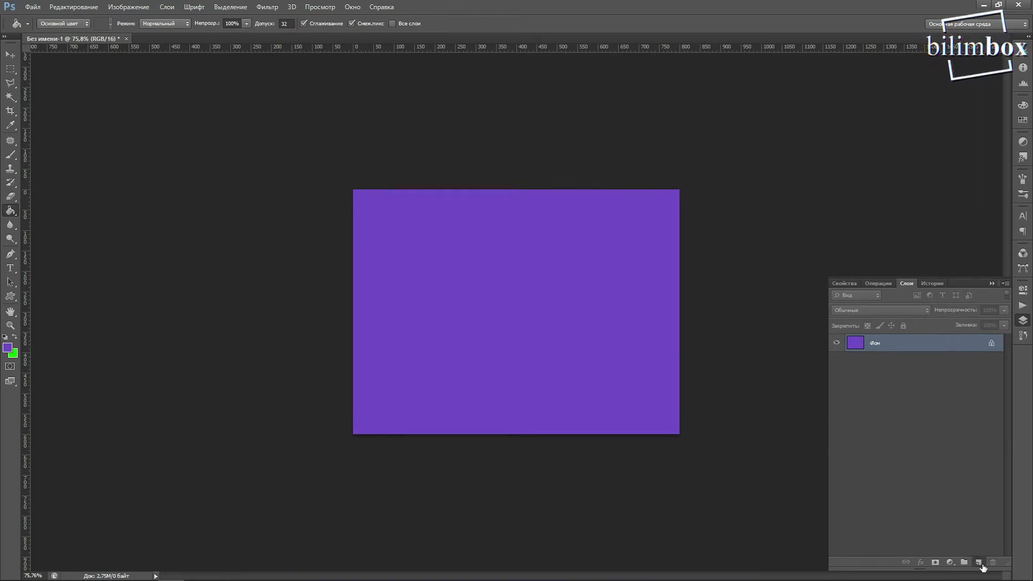
{"action": "left_click", "coordinate": [979, 562]}
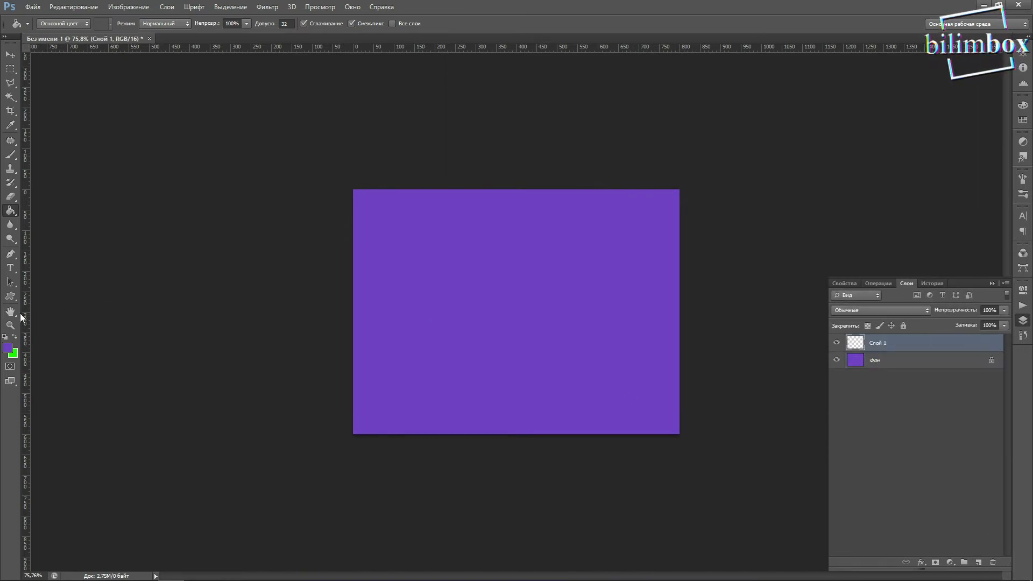
{"action": "left_click", "coordinate": [15, 336]}
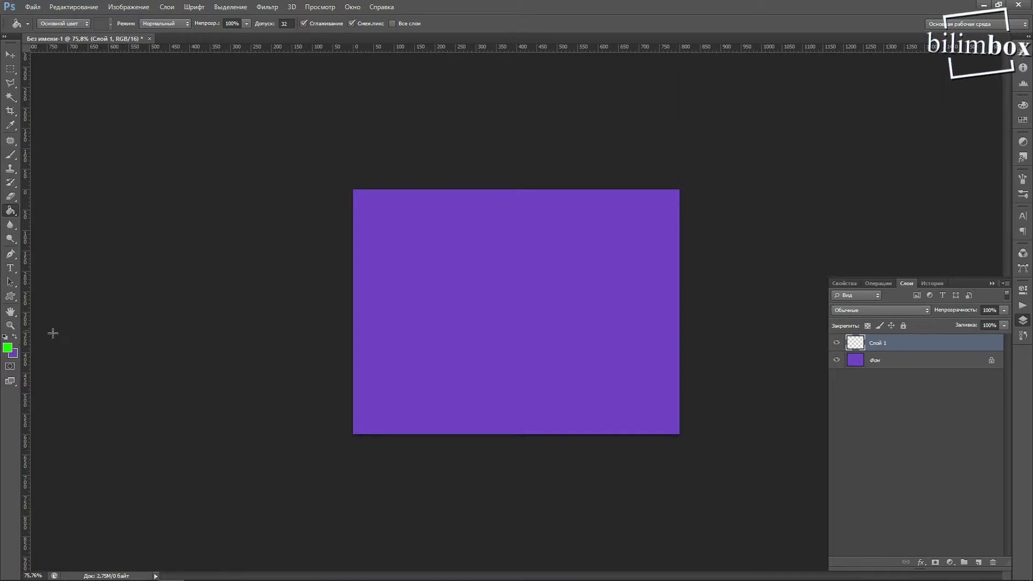
{"action": "left_click", "coordinate": [461, 262]}
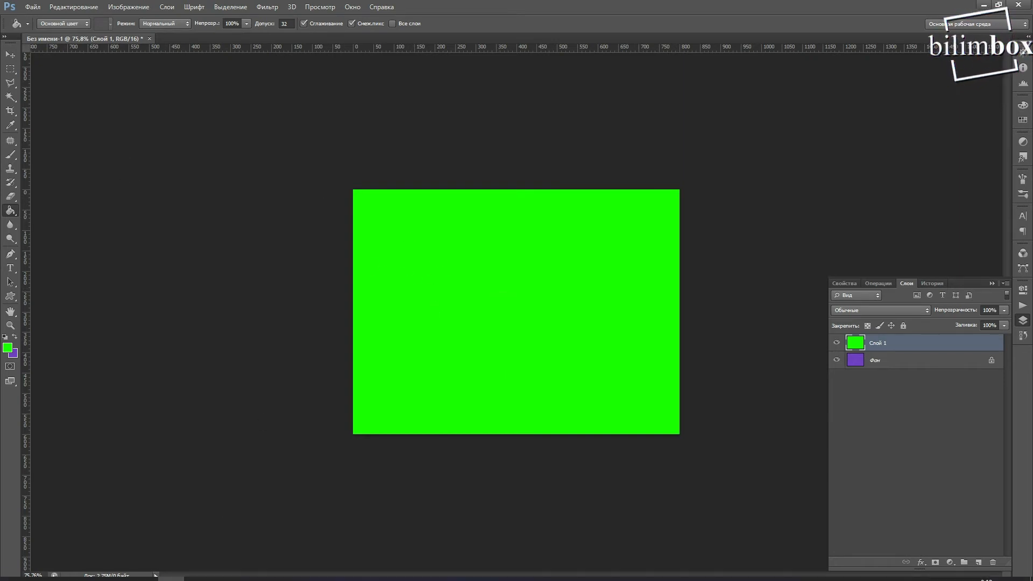
- Place the image cool-gamer-character-head-vintage-logo_10051-371 from the Downloads folder (Загрузки) into the document at its default size and position
{"action": "mouse_move", "coordinate": [210, 578]}
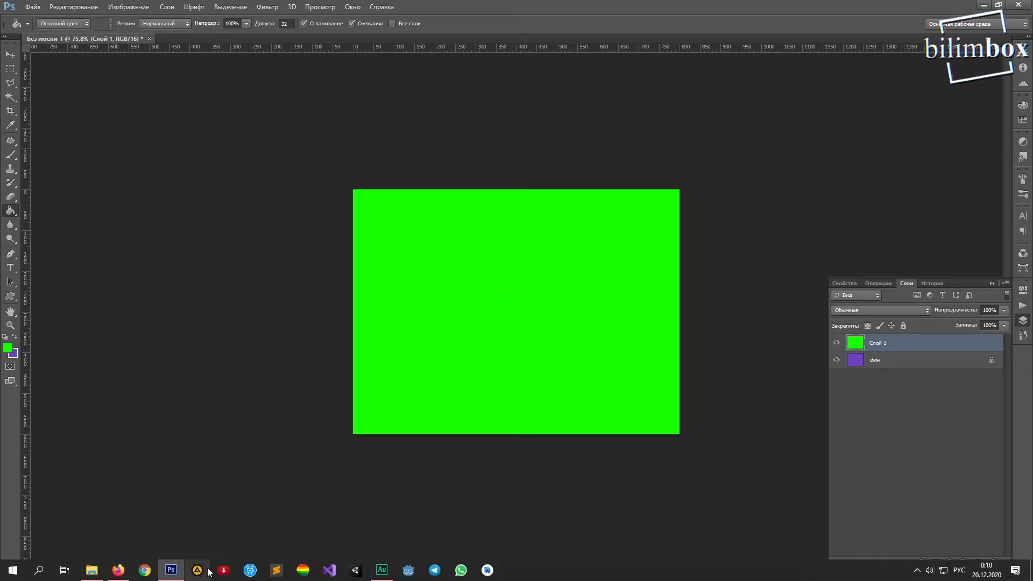
{"action": "left_click", "coordinate": [91, 569]}
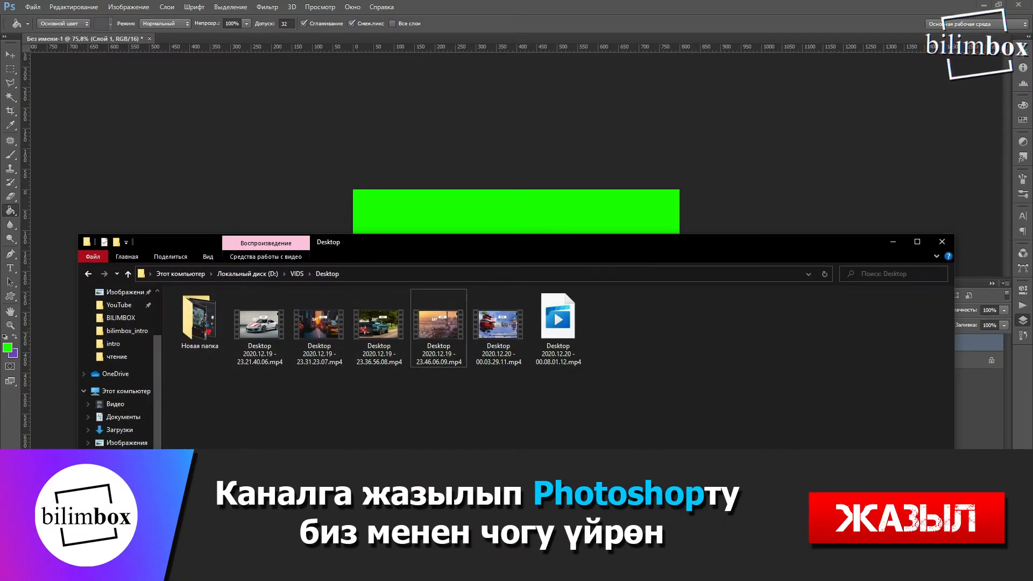
{"action": "left_click", "coordinate": [100, 432]}
{"action": "scroll", "coordinate": [396, 424], "scroll_direction": "down", "scroll_amount": 8}
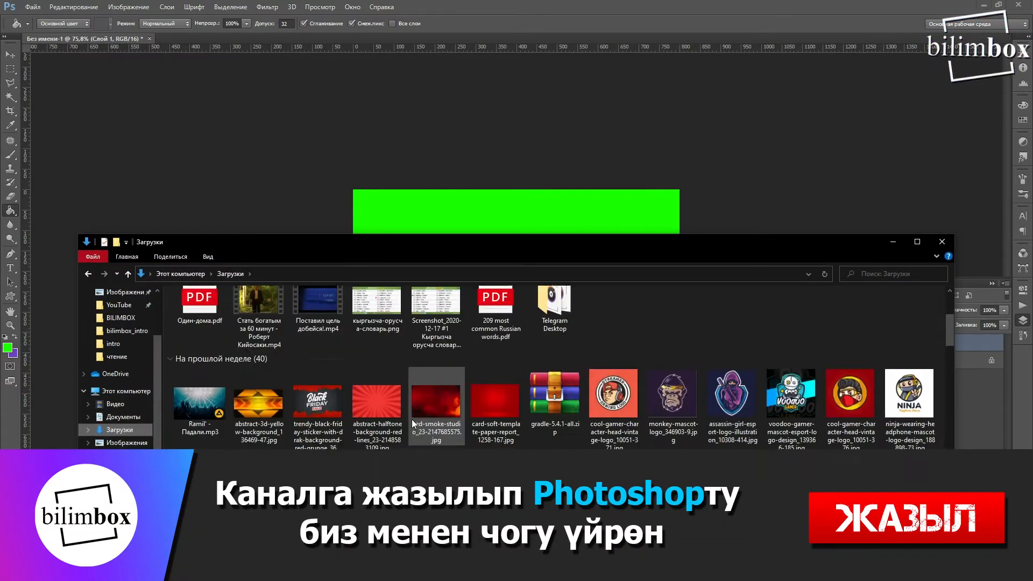
{"action": "left_click_drag", "start_coordinate": [613, 328], "coordinate": [543, 219]}
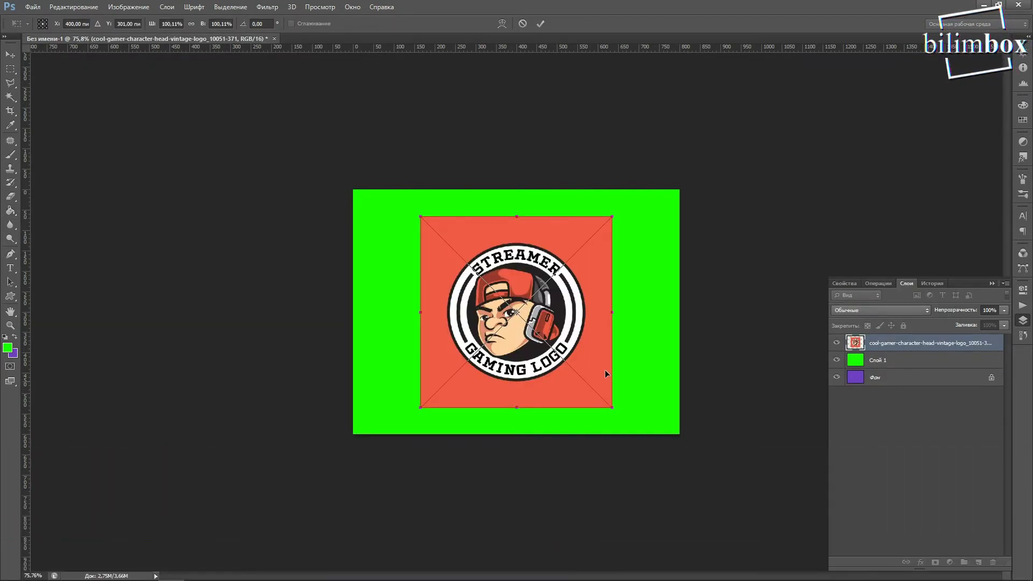
{"action": "left_click", "coordinate": [542, 22]}
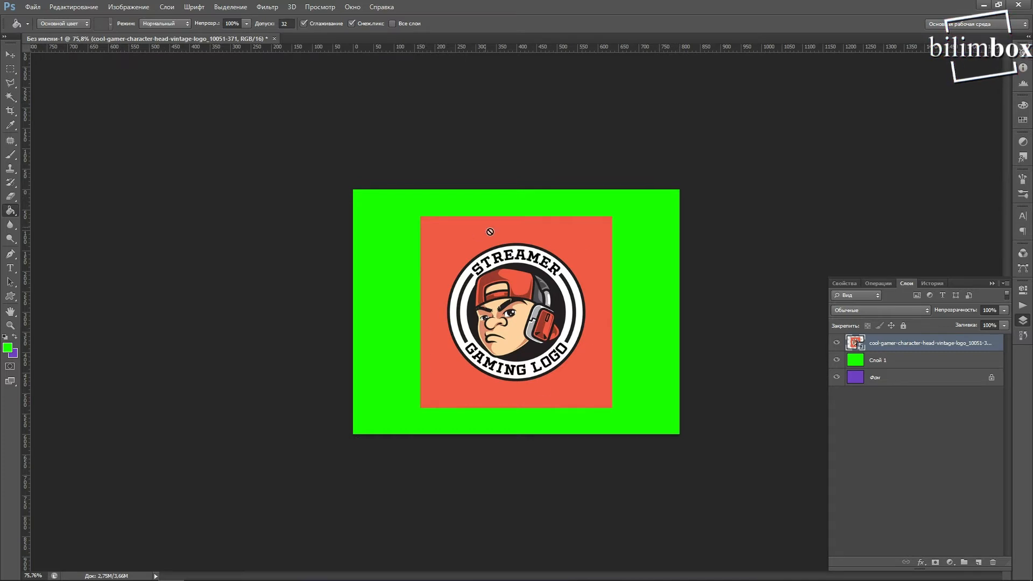
- Rasterize the placed logo layer and fill its red square background with purple, using the swapped foreground colour
{"action": "left_click", "coordinate": [15, 337]}
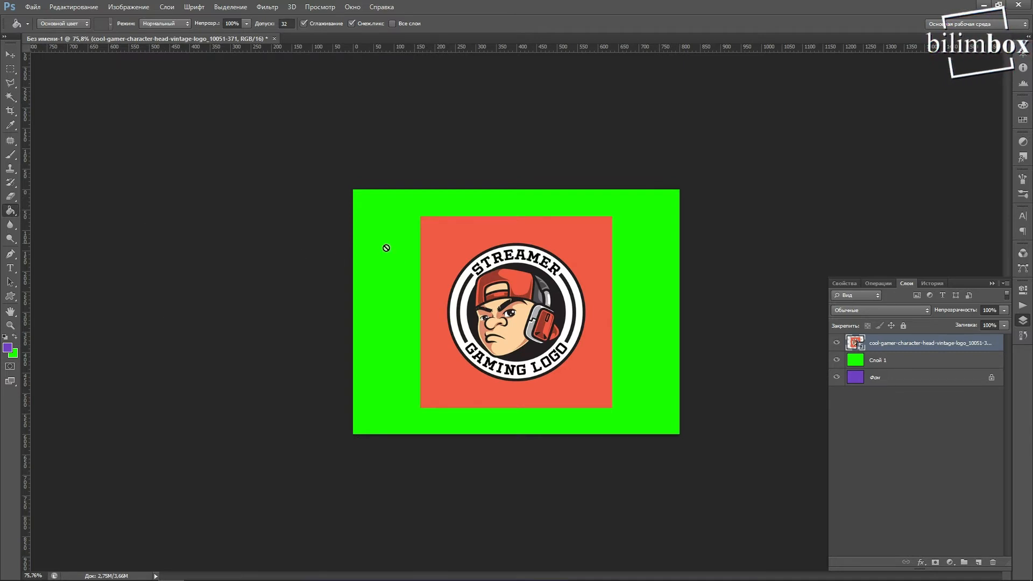
{"action": "left_click", "coordinate": [455, 241]}
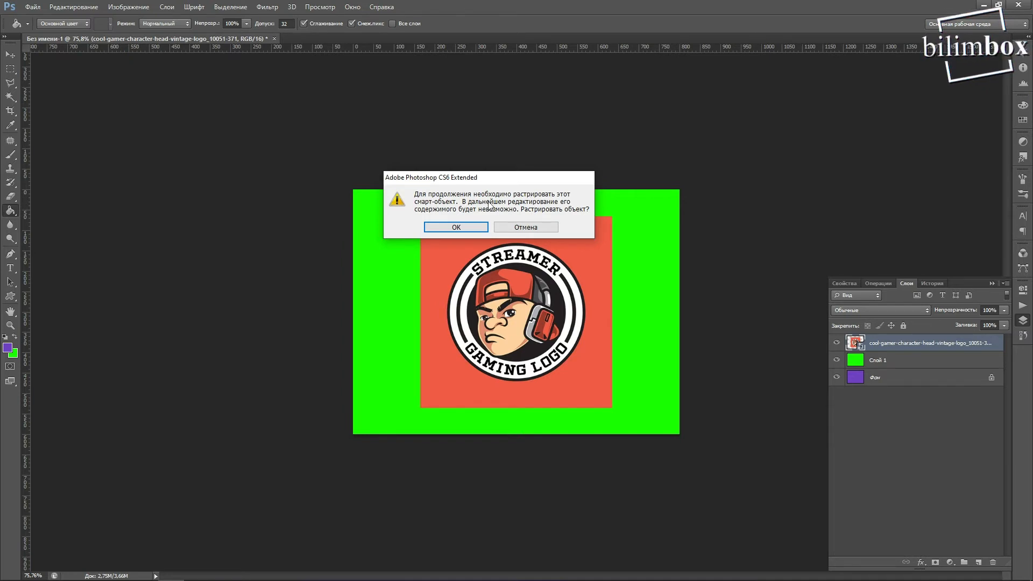
{"action": "left_click", "coordinate": [464, 227]}
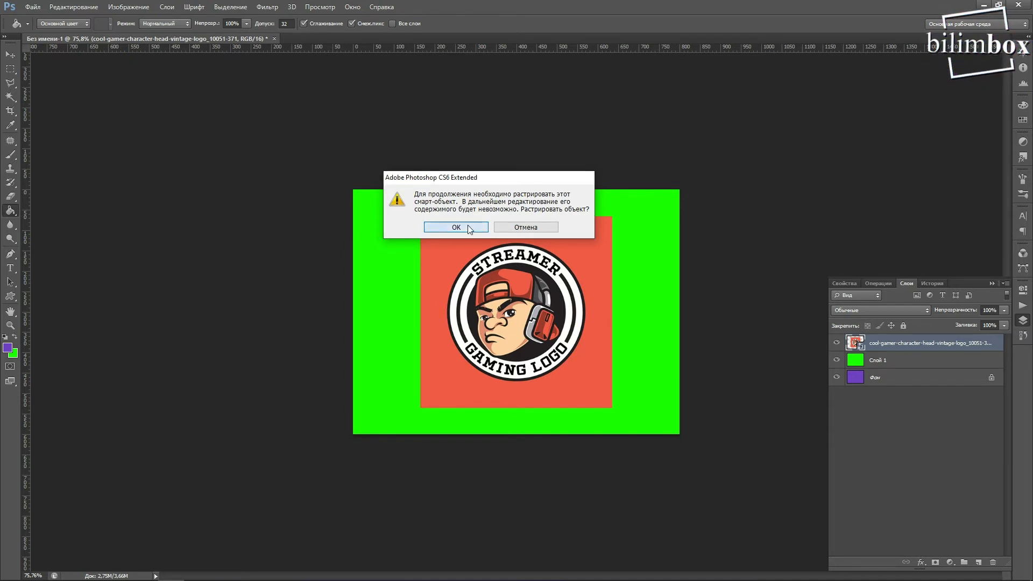
{"action": "left_click", "coordinate": [463, 237]}
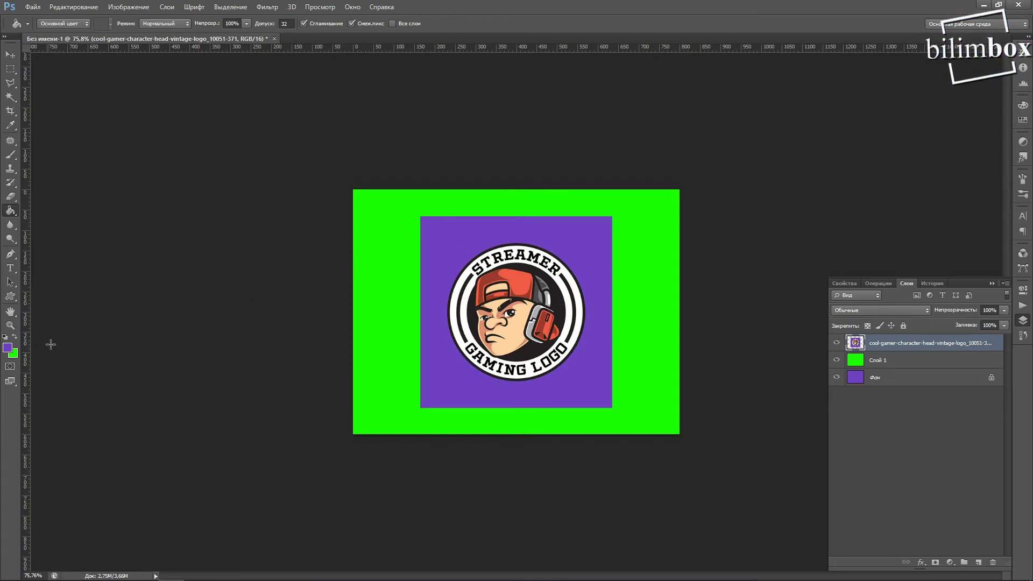
- Swap the foreground and background colours, set the foreground colour to pink #ff008a, and return to the Paint Bucket tool
{"action": "left_click", "coordinate": [15, 337]}
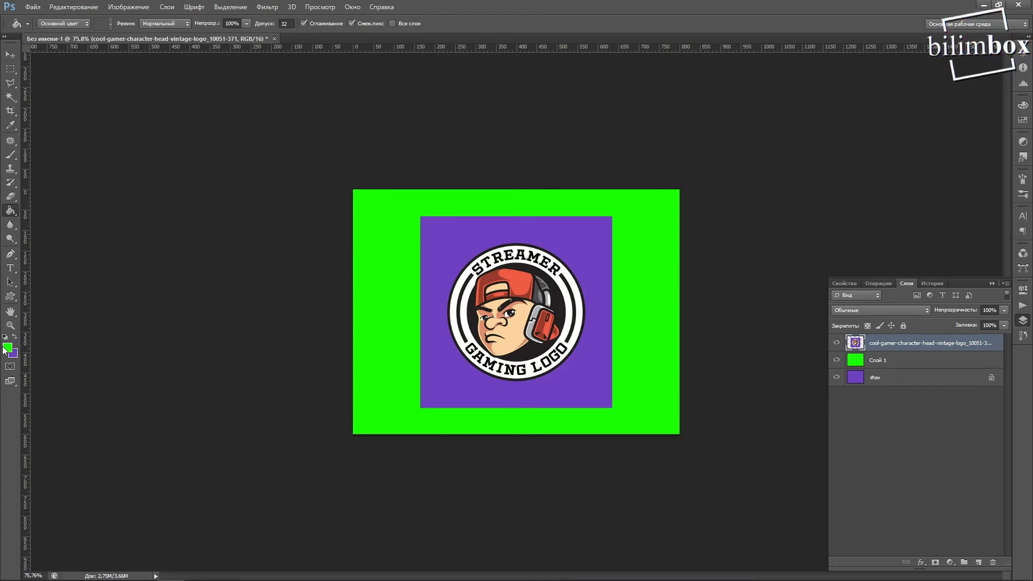
{"action": "left_click", "coordinate": [6, 348]}
{"action": "left_click", "coordinate": [186, 427]}
{"action": "left_click", "coordinate": [132, 447]}
{"action": "left_click", "coordinate": [156, 404]}
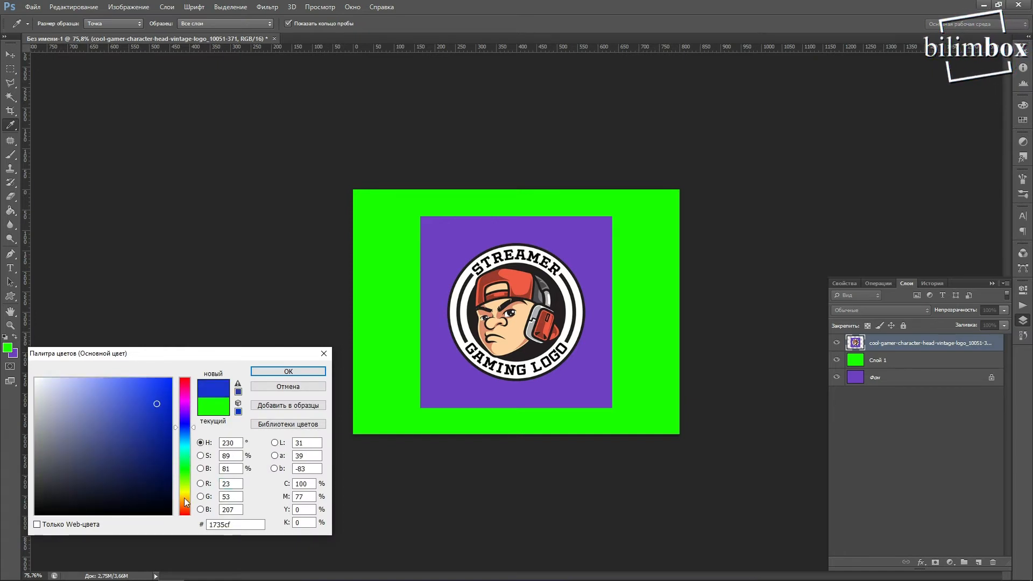
{"action": "left_click", "coordinate": [184, 498]}
{"action": "left_click_drag", "start_coordinate": [162, 406], "coordinate": [198, 368]}
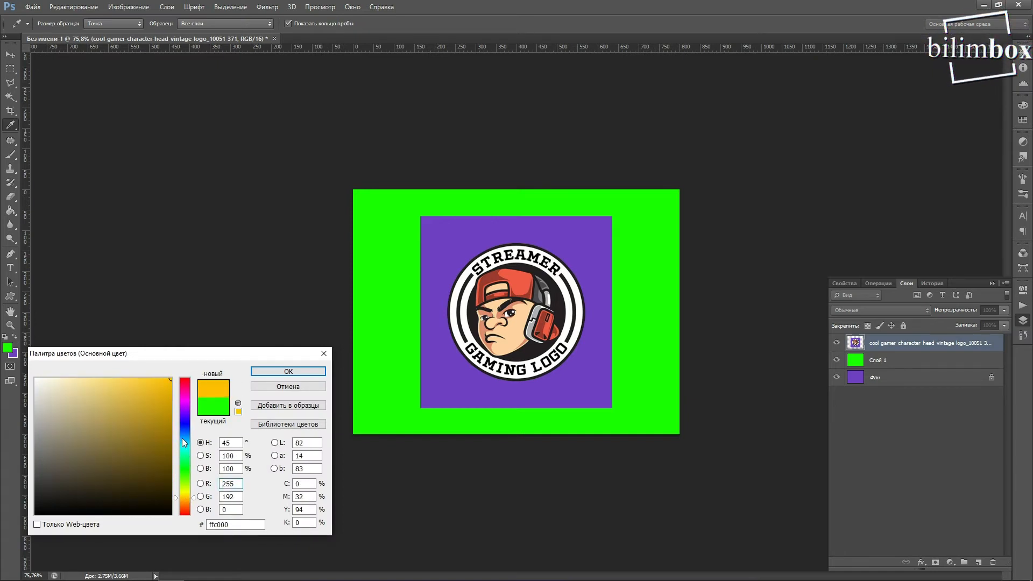
{"action": "left_click", "coordinate": [183, 389]}
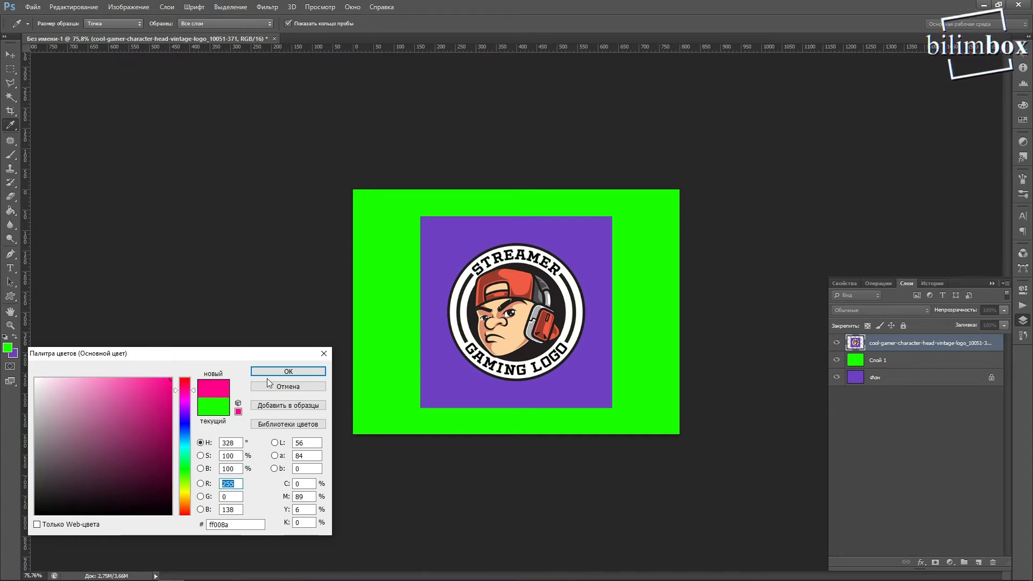
{"action": "left_click", "coordinate": [289, 371]}
{"action": "key", "text": "g"}
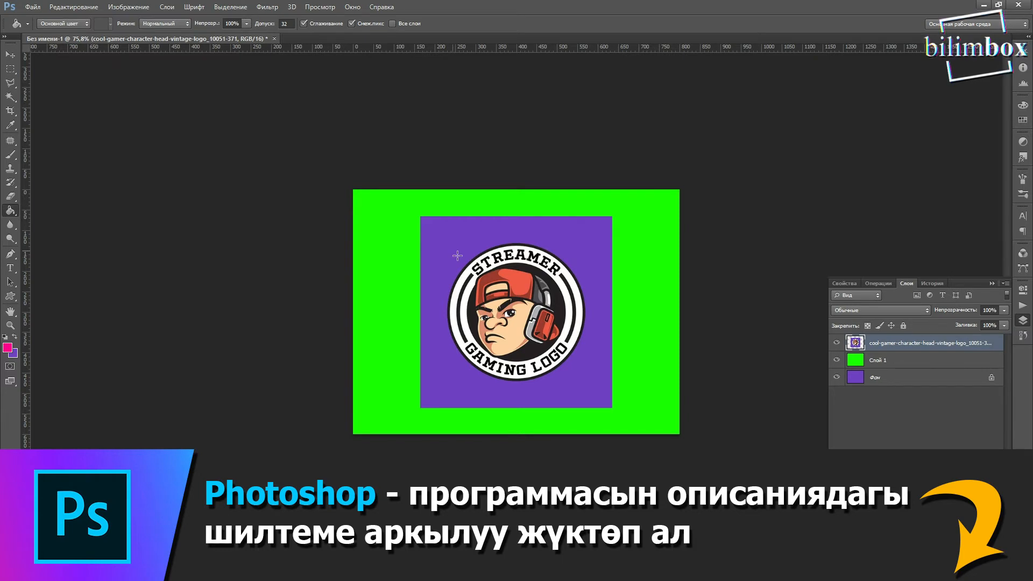
- Select the logo layer and fill its purple square background with the pink foreground colour
{"action": "left_click", "coordinate": [922, 366]}
{"action": "left_click", "coordinate": [918, 377]}
{"action": "left_click", "coordinate": [918, 360]}
{"action": "left_click", "coordinate": [916, 340]}
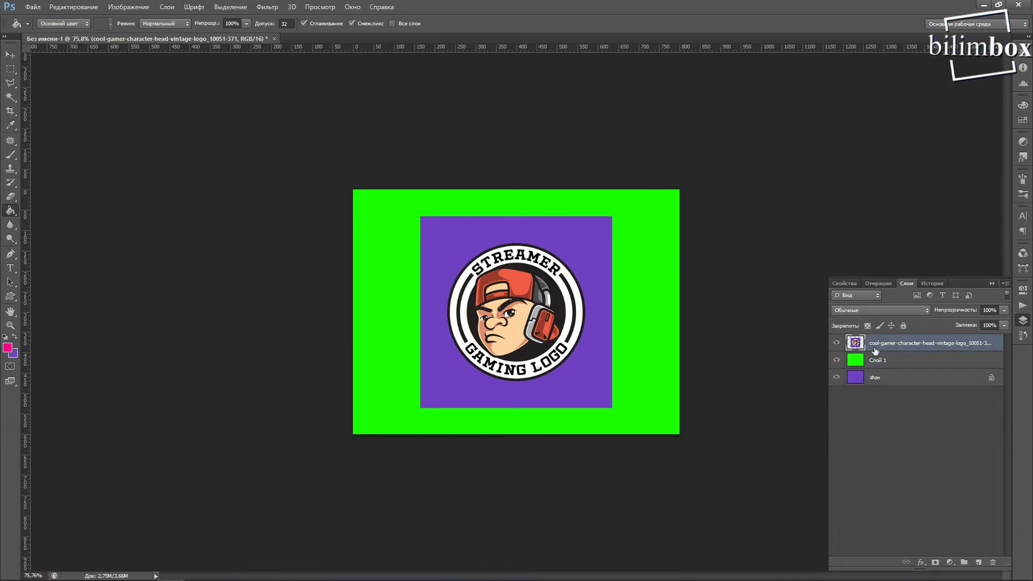
{"action": "left_click", "coordinate": [576, 246]}
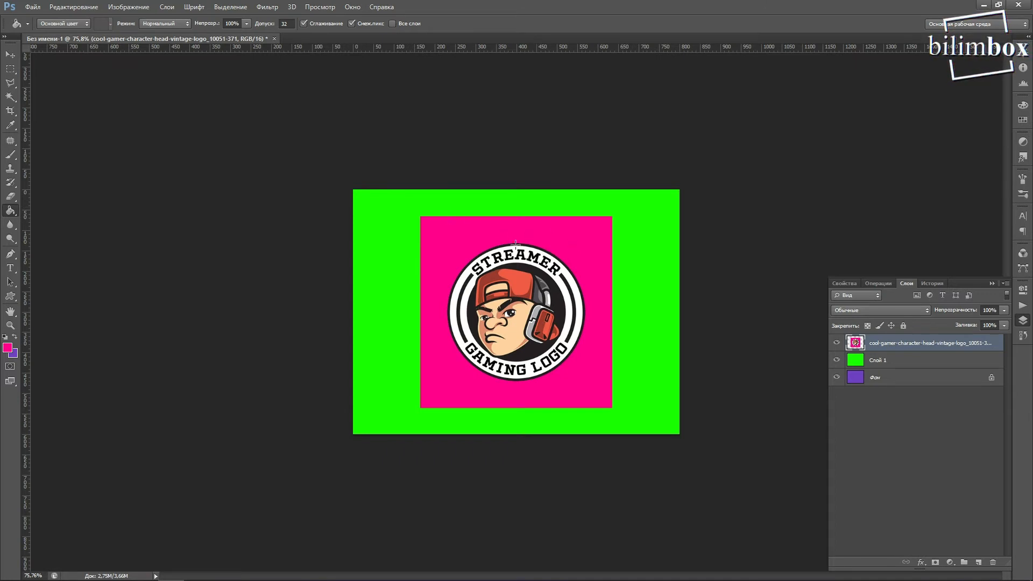
- Add a new layer filled with the pink foreground colour and move the logo layer above it
{"action": "left_click", "coordinate": [979, 563]}
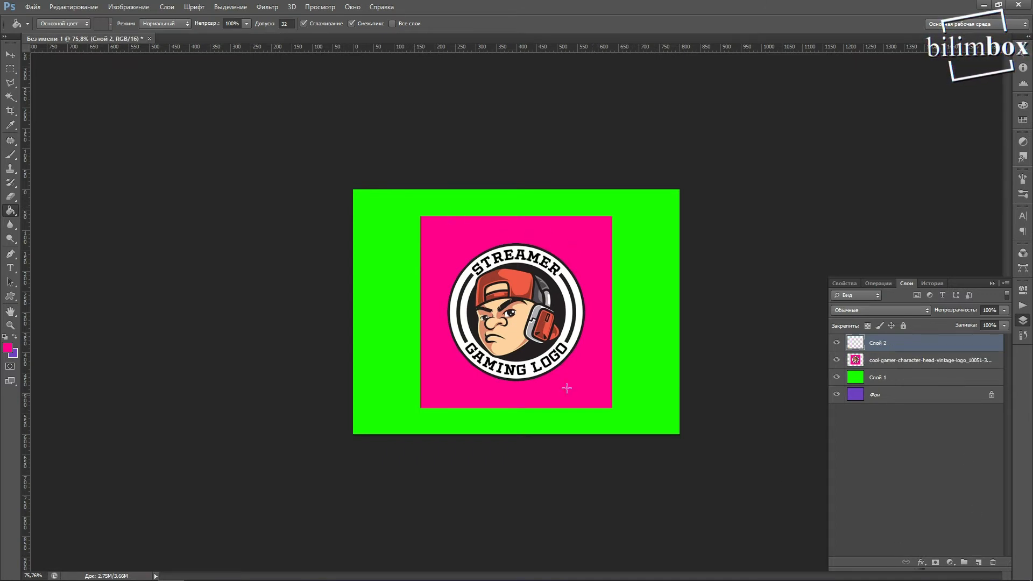
{"action": "left_click", "coordinate": [598, 256]}
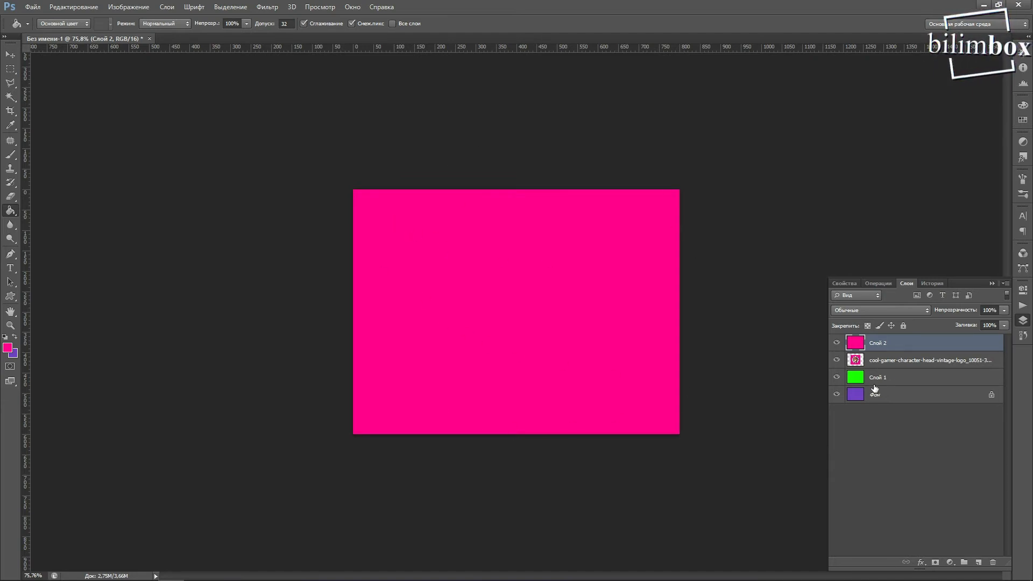
{"action": "left_click_drag", "start_coordinate": [916, 363], "coordinate": [909, 344]}
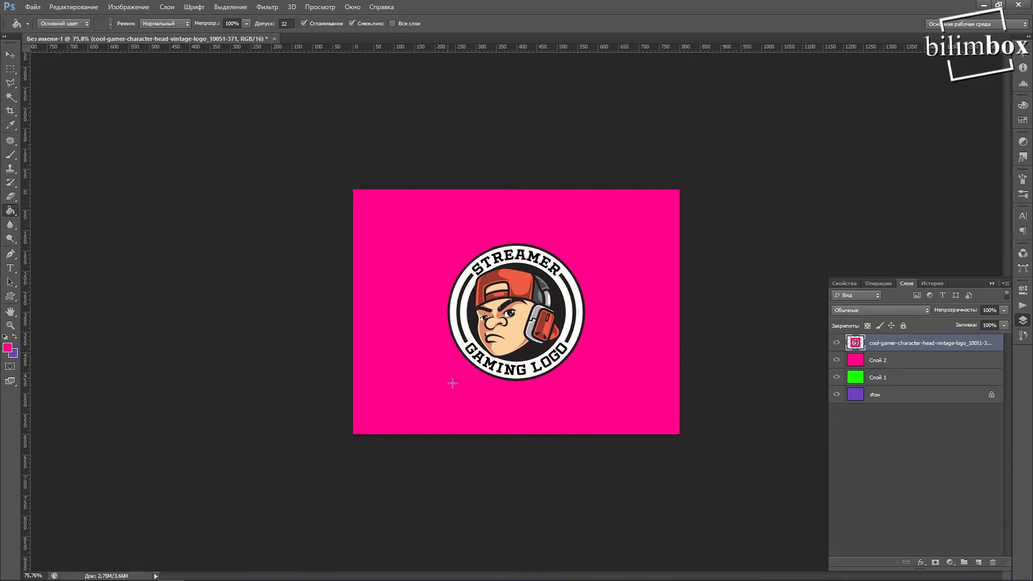
{"action": "left_click", "coordinate": [8, 347]}
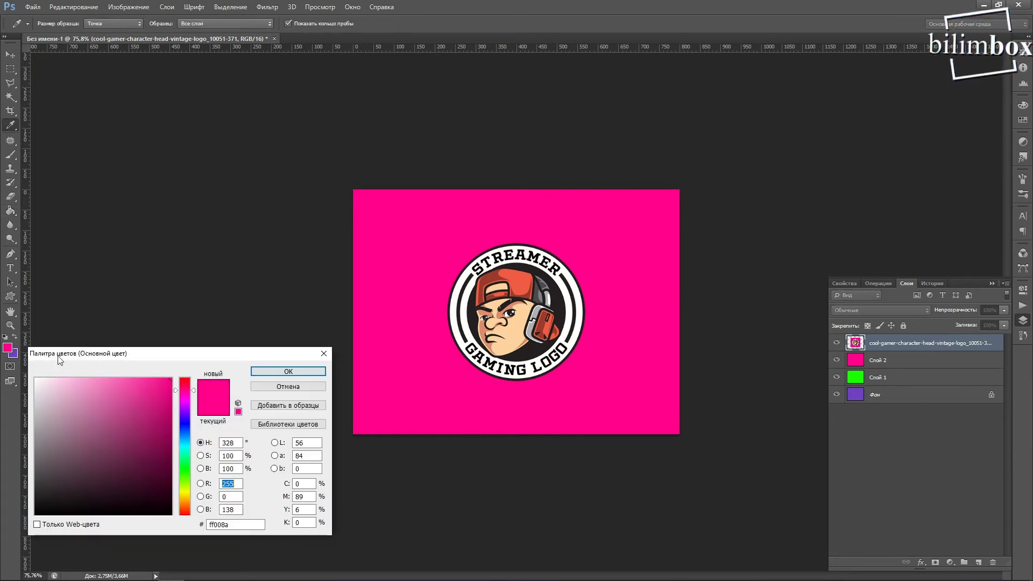
{"action": "left_click", "coordinate": [321, 355]}
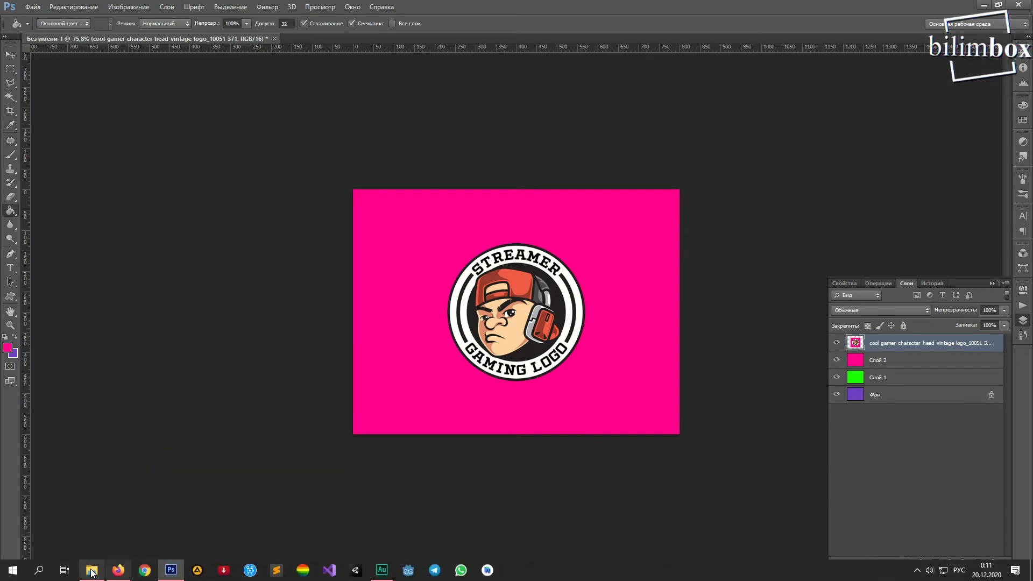
- Place the abstract-halftone-background-red-lines image from the Downloads folder (Загрузки) and enlarge it about its centre to about 149% to cover the canvas
{"action": "left_click", "coordinate": [91, 570]}
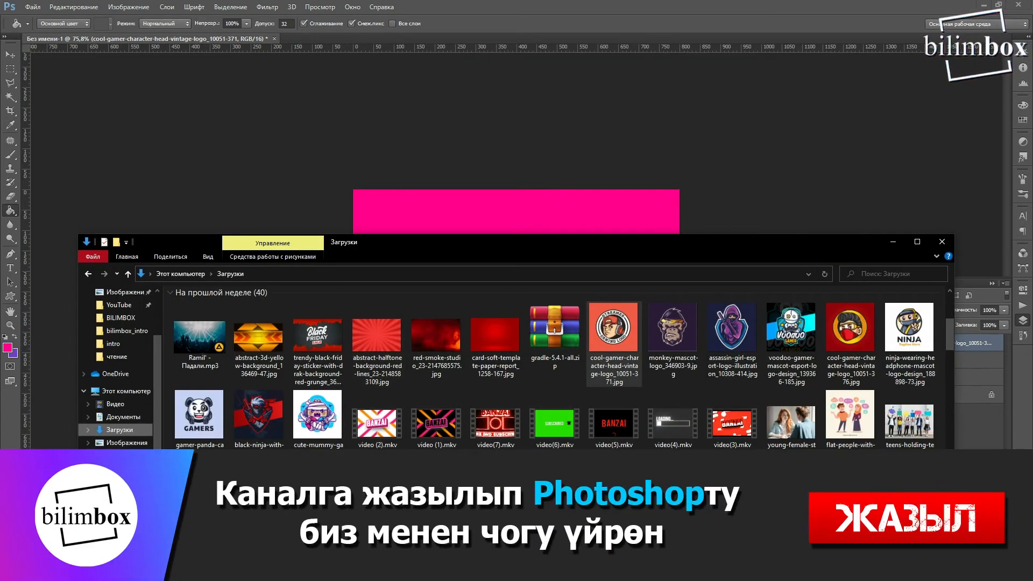
{"action": "left_click_drag", "start_coordinate": [363, 337], "coordinate": [460, 218]}
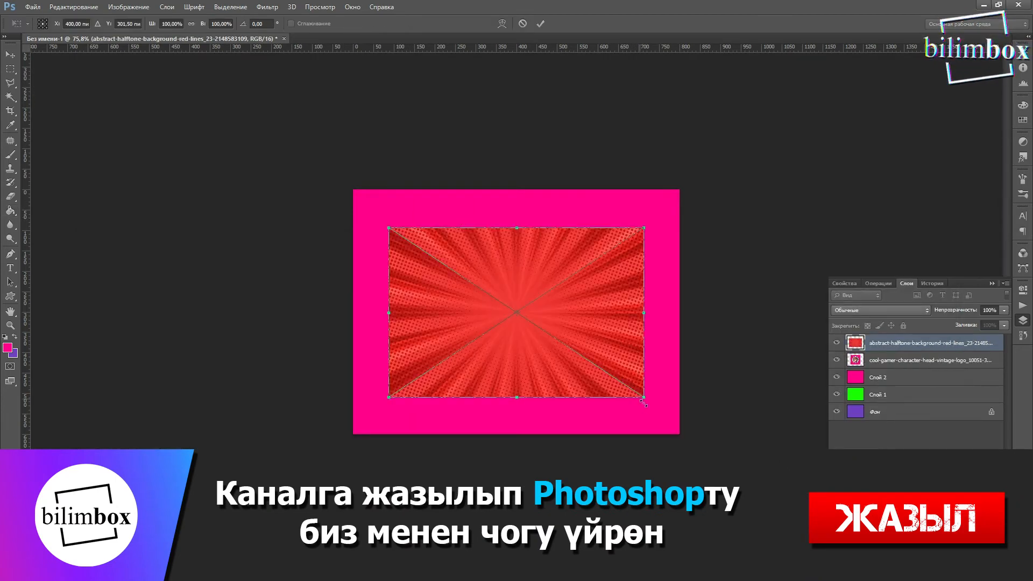
{"action": "left_click_drag", "start_coordinate": [646, 400], "coordinate": [709, 401]}
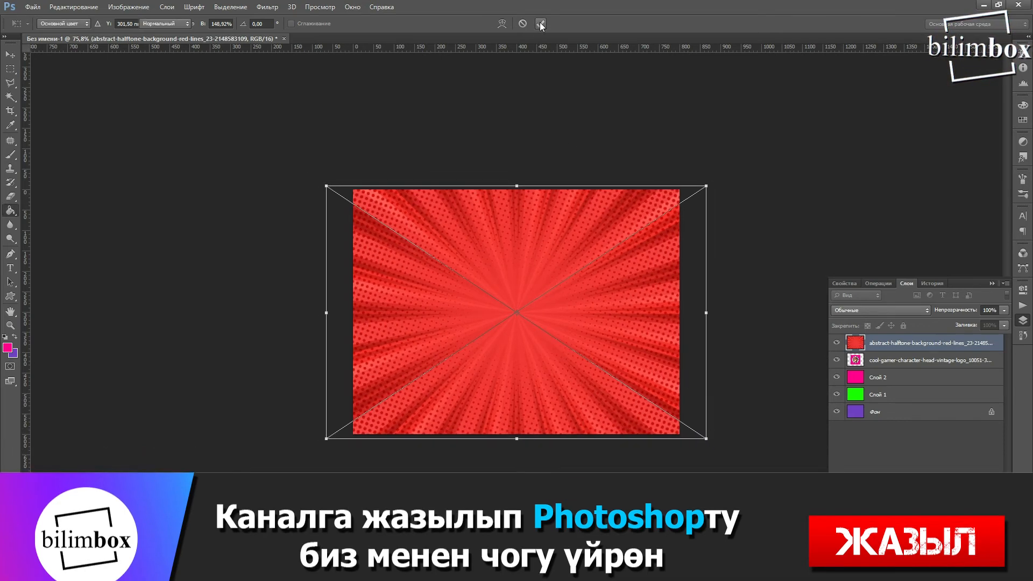
{"action": "left_click", "coordinate": [540, 23]}
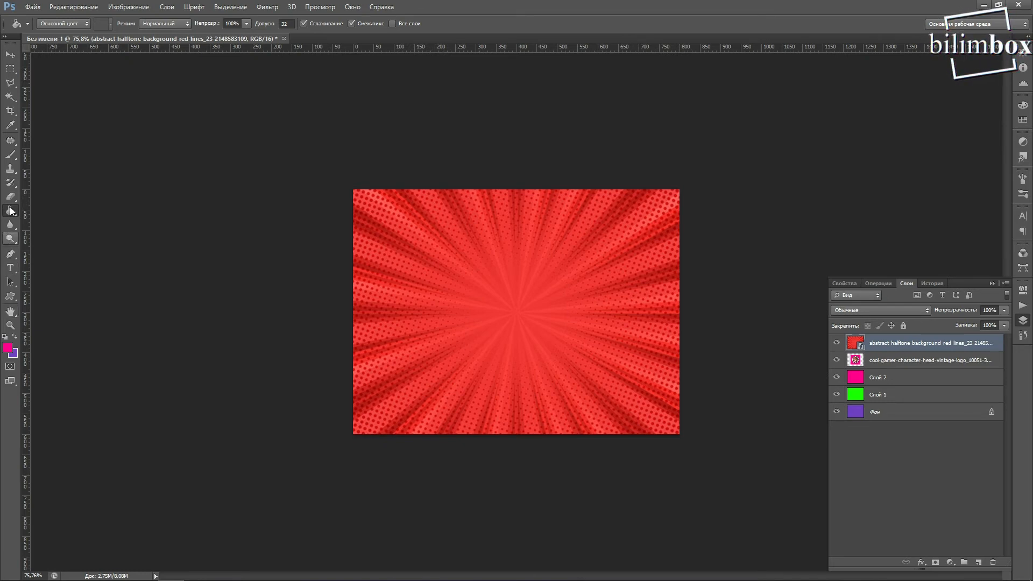
- Rasterize the placed red halftone image and fill its central red area with the pink foreground colour
{"action": "left_click", "coordinate": [515, 325]}
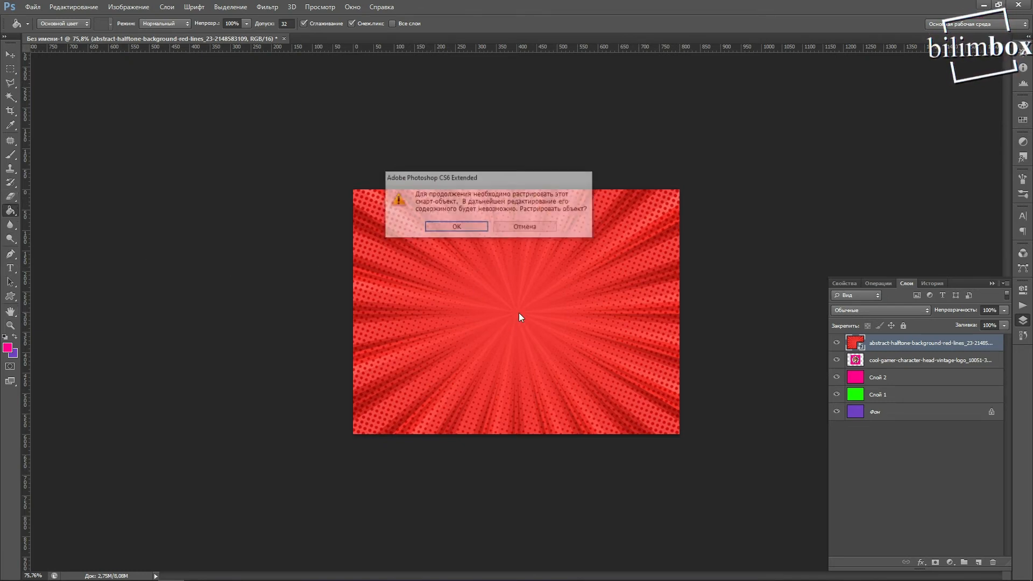
{"action": "left_click", "coordinate": [461, 226]}
{"action": "left_click", "coordinate": [519, 315]}
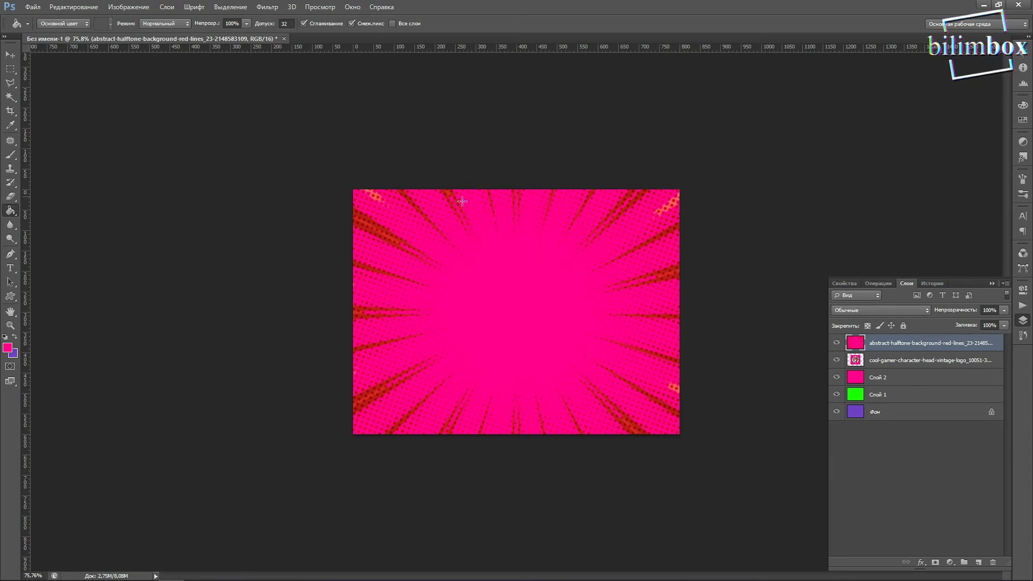
- Step back through the document history to the second new layer state (Новый слой), before its pink fill
{"action": "left_click", "coordinate": [927, 285]}
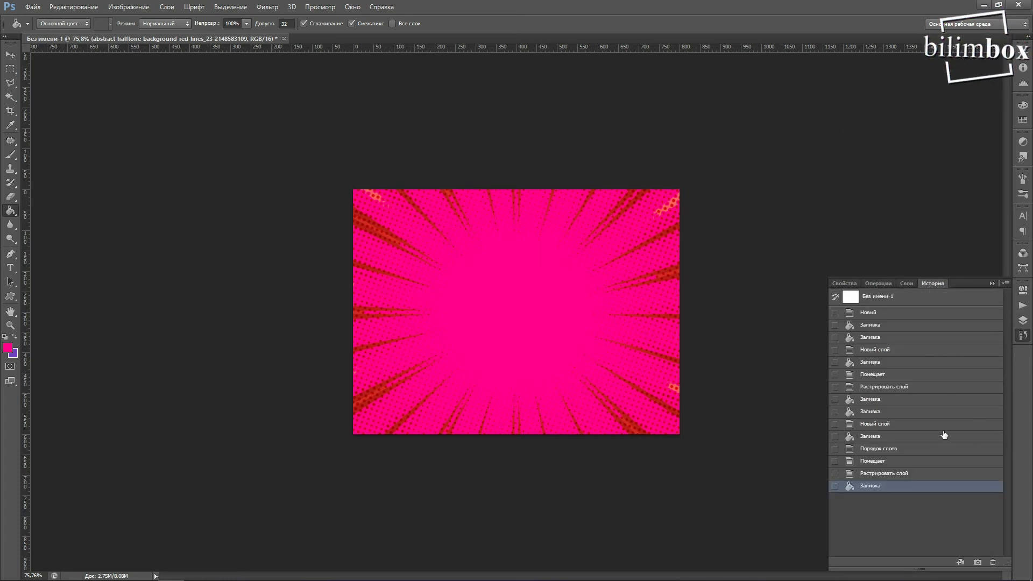
{"action": "left_click", "coordinate": [888, 473]}
{"action": "left_click", "coordinate": [891, 460]}
{"action": "left_click", "coordinate": [891, 450]}
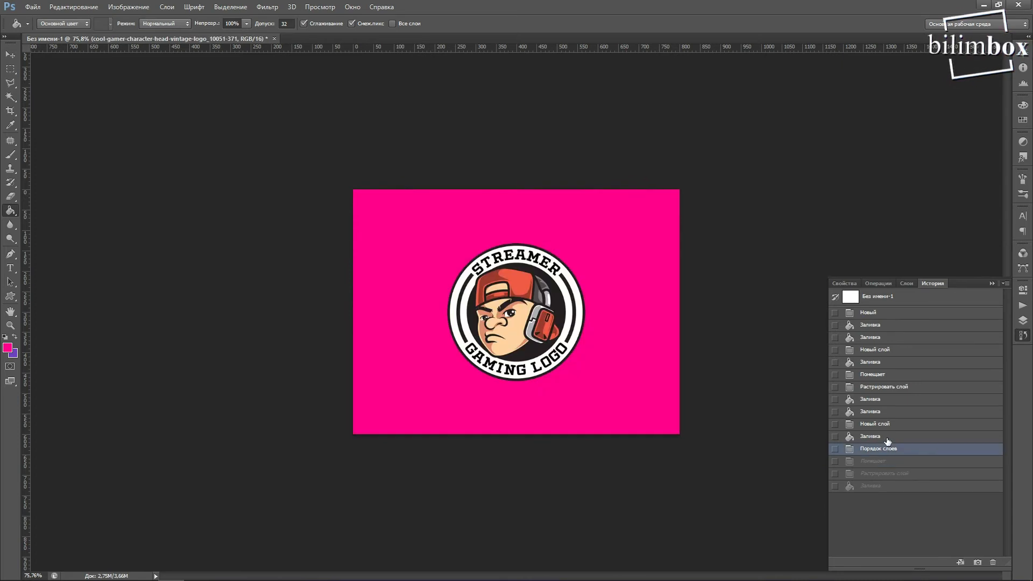
{"action": "left_click", "coordinate": [888, 436]}
{"action": "left_click", "coordinate": [887, 425]}
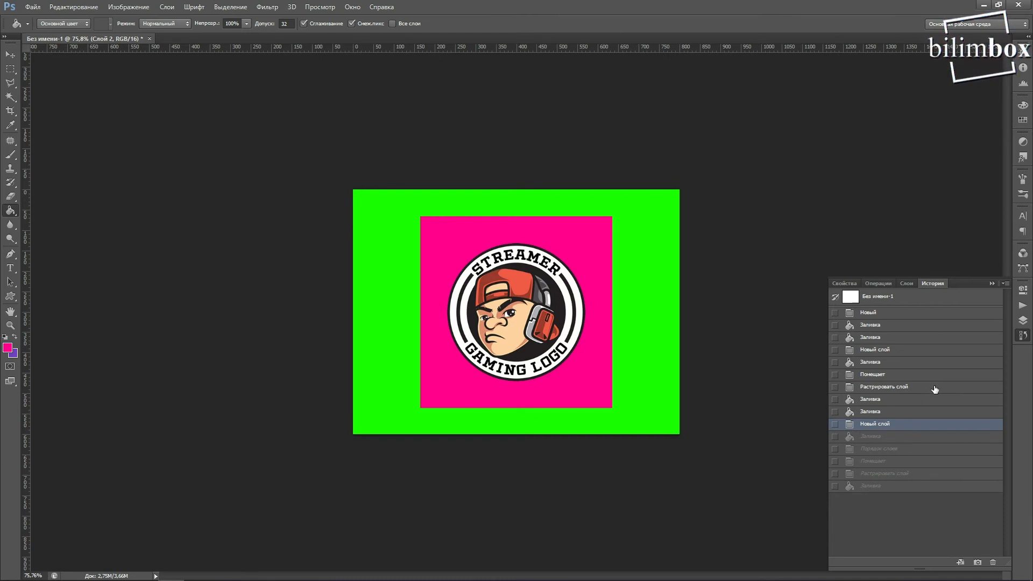
- Close the document without saving and create a new 800 × 600 px, 72 ppi, 16-bit RGB document with a white background
{"action": "left_click", "coordinate": [149, 39]}
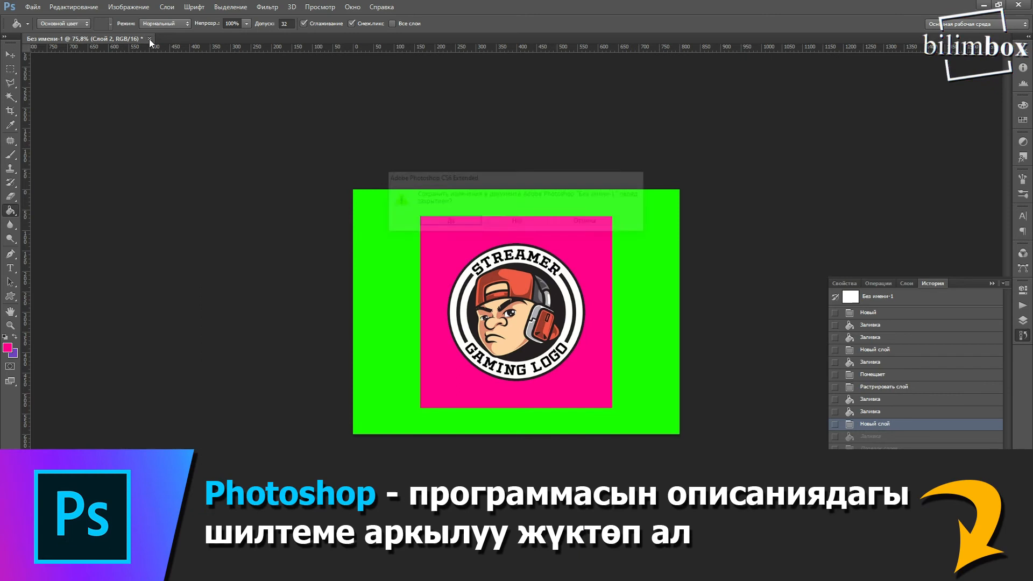
{"action": "left_click", "coordinate": [522, 222]}
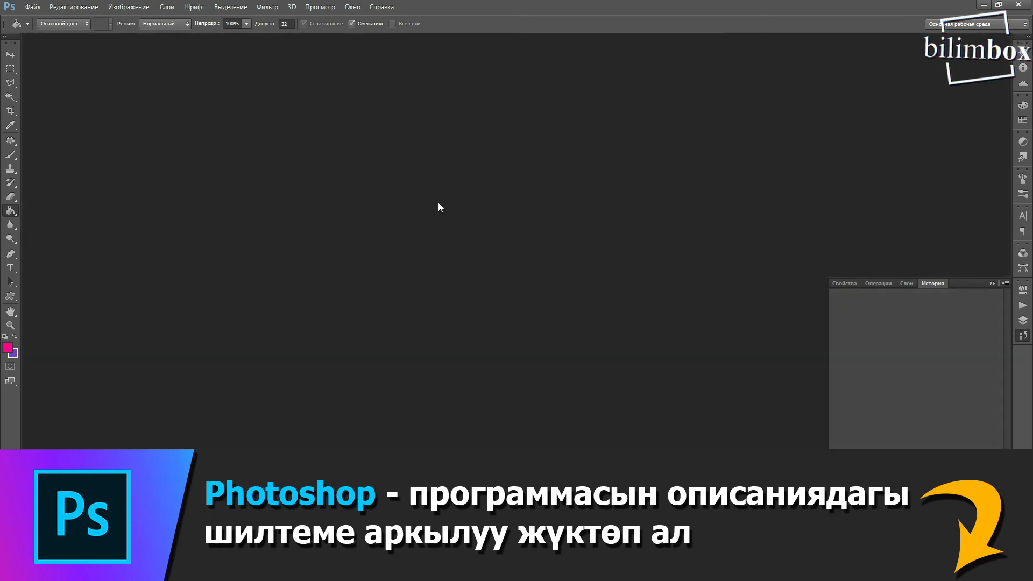
{"action": "left_click", "coordinate": [26, 6]}
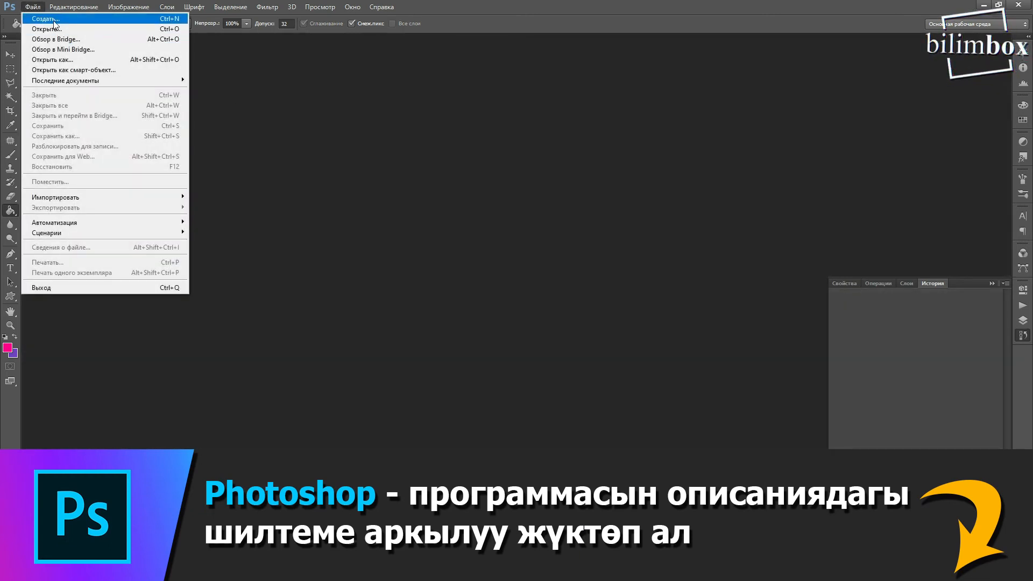
{"action": "left_click", "coordinate": [46, 19]}
{"action": "left_click", "coordinate": [624, 148]}
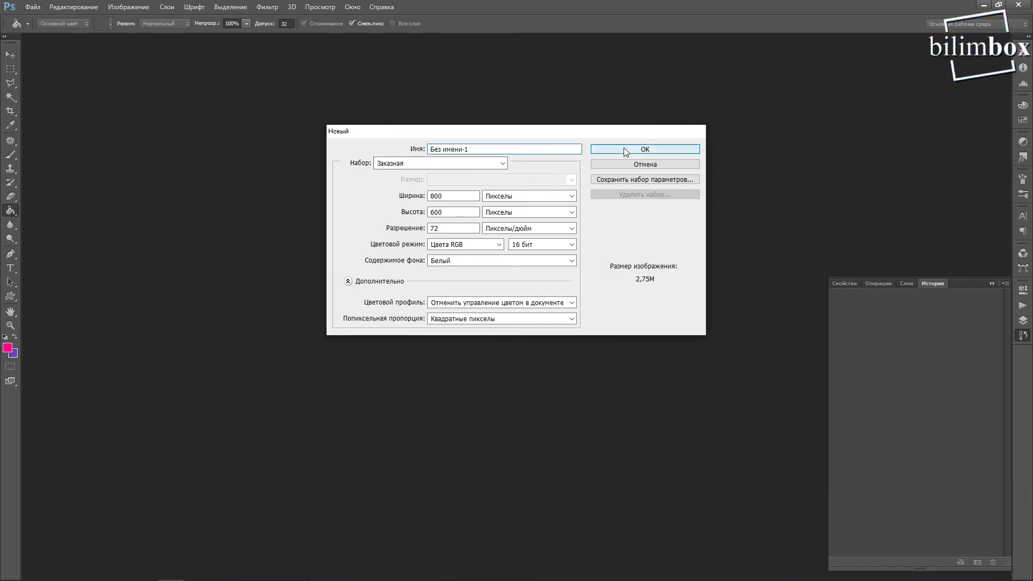
- Set the foreground colour to dark magenta #891855 and fill the white canvas with it using the Paint Bucket
{"action": "scroll", "coordinate": [615, 171], "scroll_direction": "down", "scroll_amount": 2}
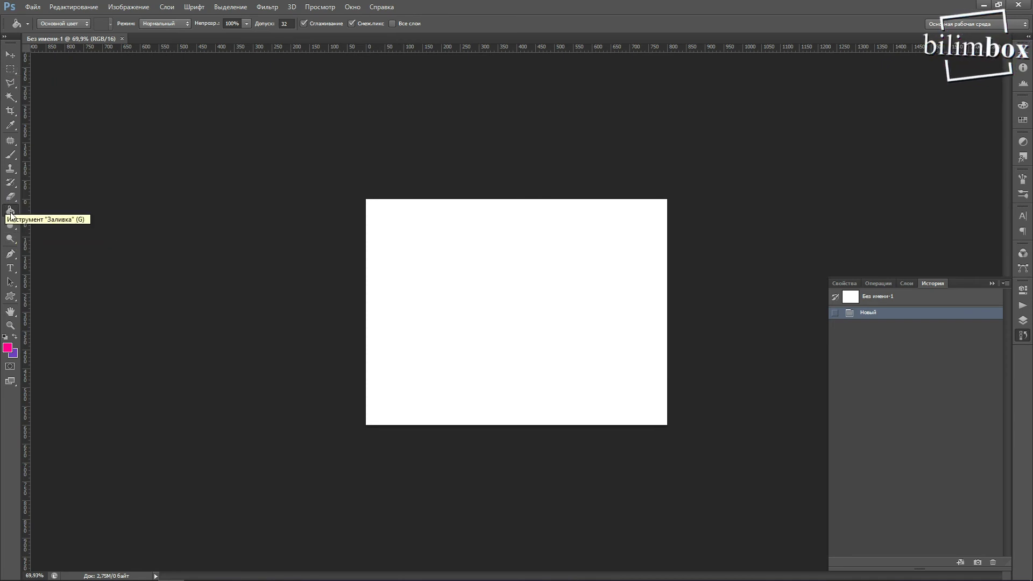
{"action": "left_click", "coordinate": [8, 347]}
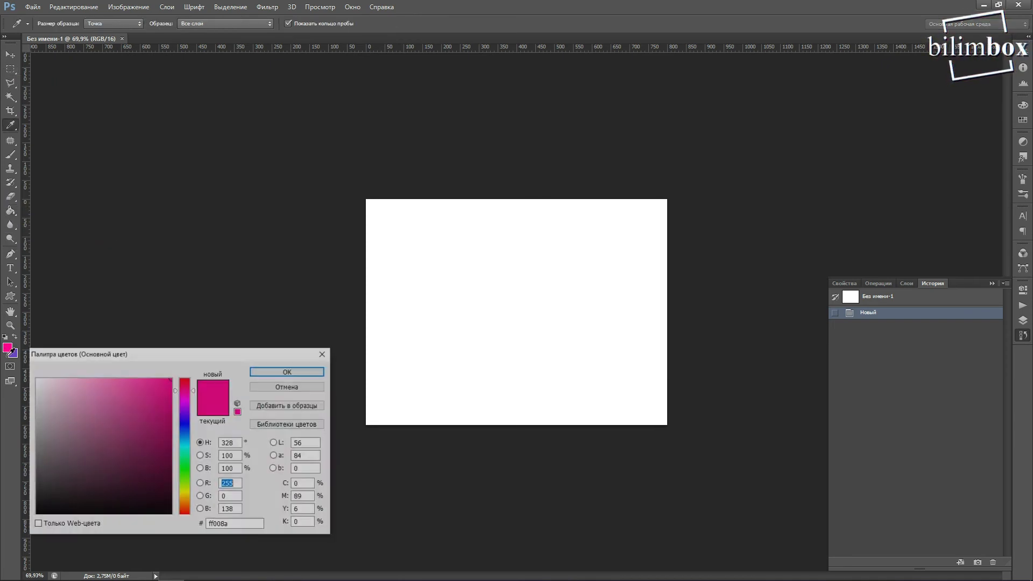
{"action": "left_click_drag", "start_coordinate": [134, 409], "coordinate": [148, 442]}
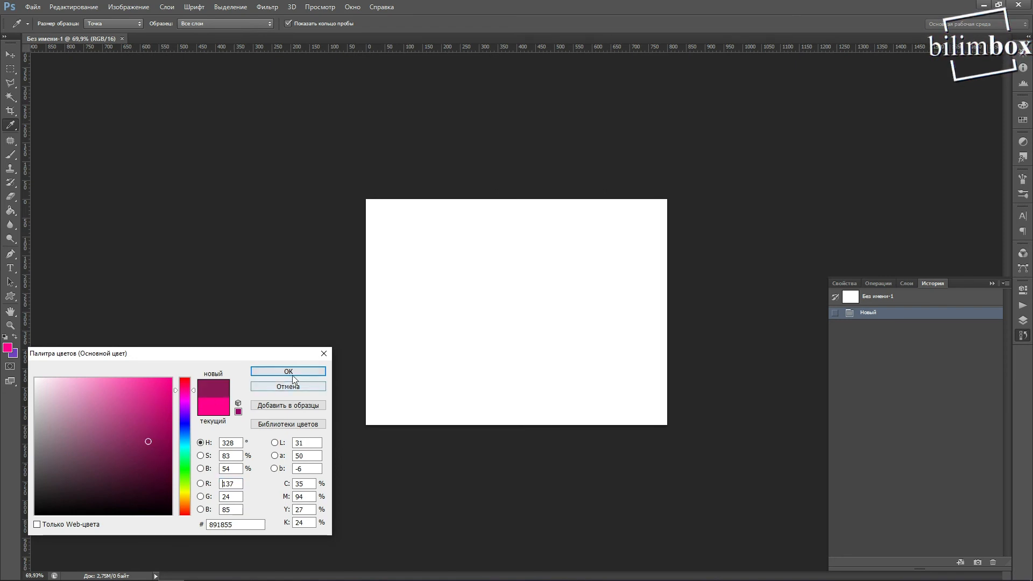
{"action": "left_click", "coordinate": [275, 370]}
{"action": "left_click", "coordinate": [457, 316]}
{"action": "left_click", "coordinate": [562, 300]}
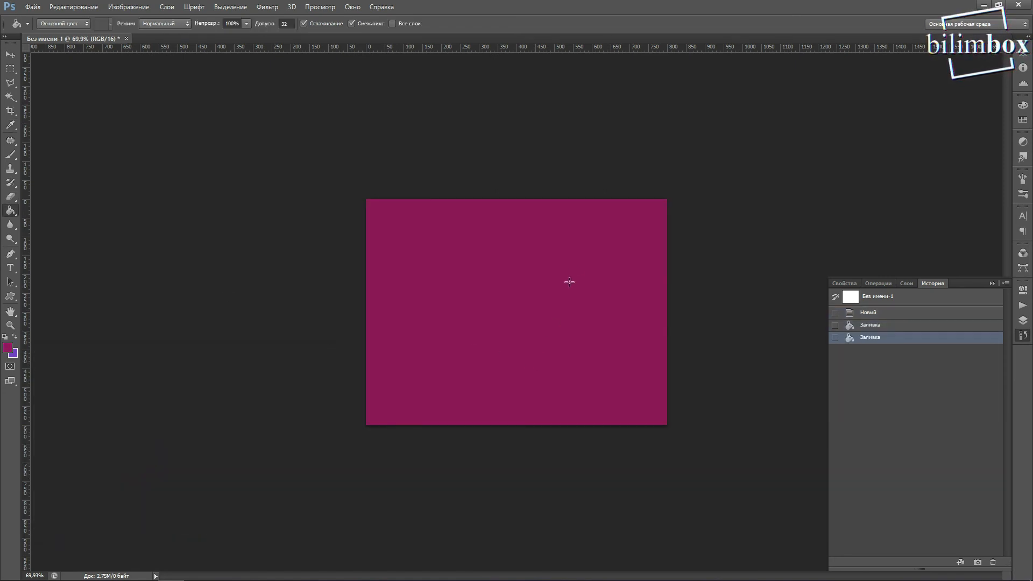
{"action": "left_click", "coordinate": [562, 300]}
{"action": "left_click", "coordinate": [480, 321]}
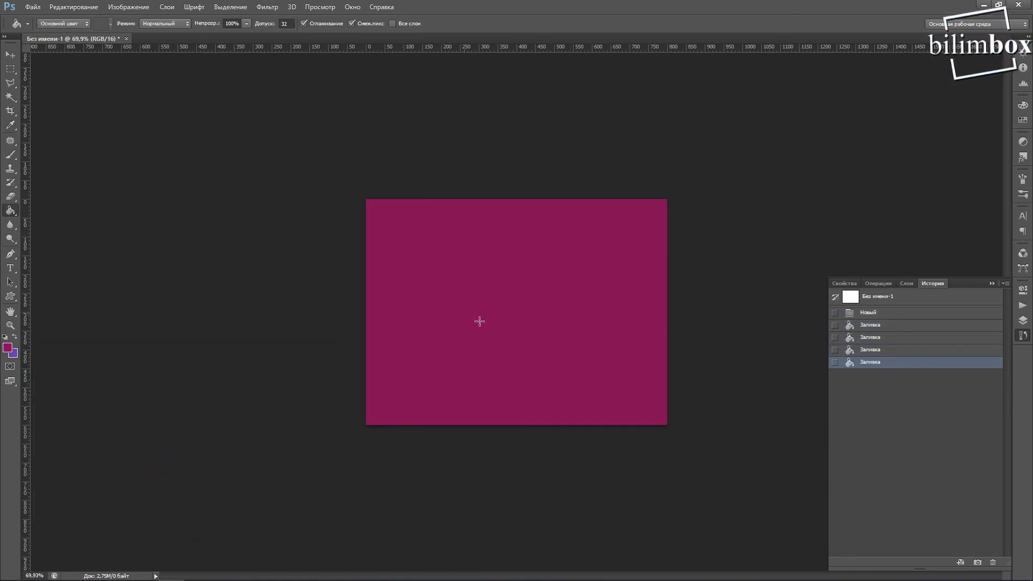
- Add four new layers above the background and fill the topmost one with the dark magenta foreground colour
{"action": "left_click", "coordinate": [906, 283]}
{"action": "left_click", "coordinate": [979, 562]}
{"action": "left_click", "coordinate": [979, 562]}
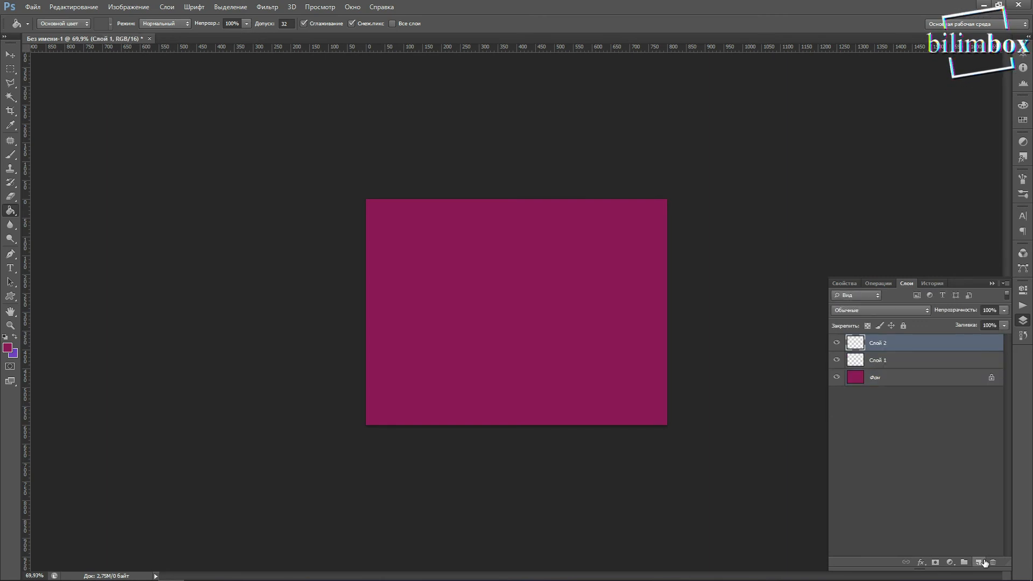
{"action": "left_click", "coordinate": [978, 562]}
{"action": "left_click", "coordinate": [978, 562]}
{"action": "left_click", "coordinate": [501, 268]}
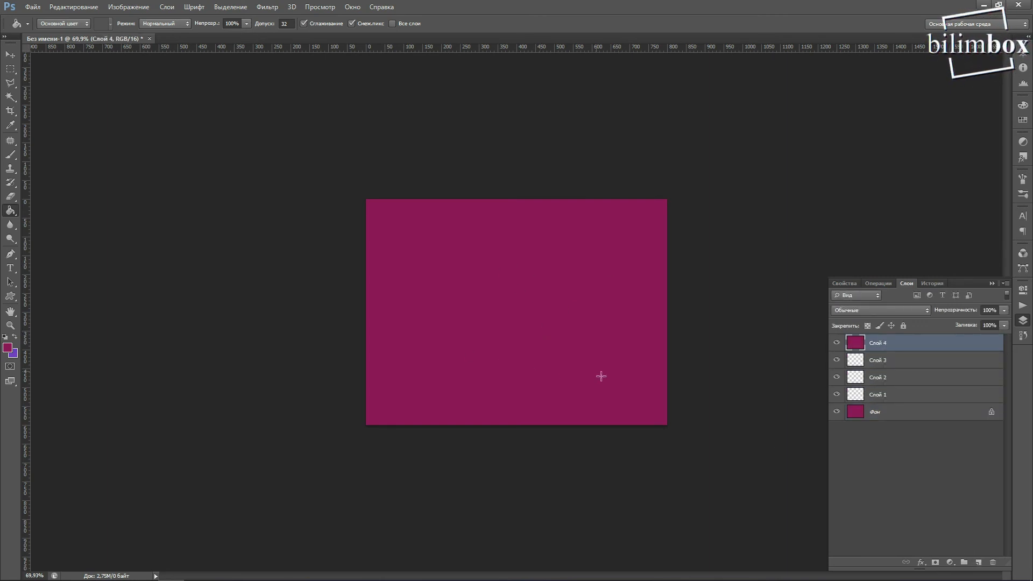
- Open the foreground colour in the Color Picker
{"action": "left_click", "coordinate": [7, 347]}
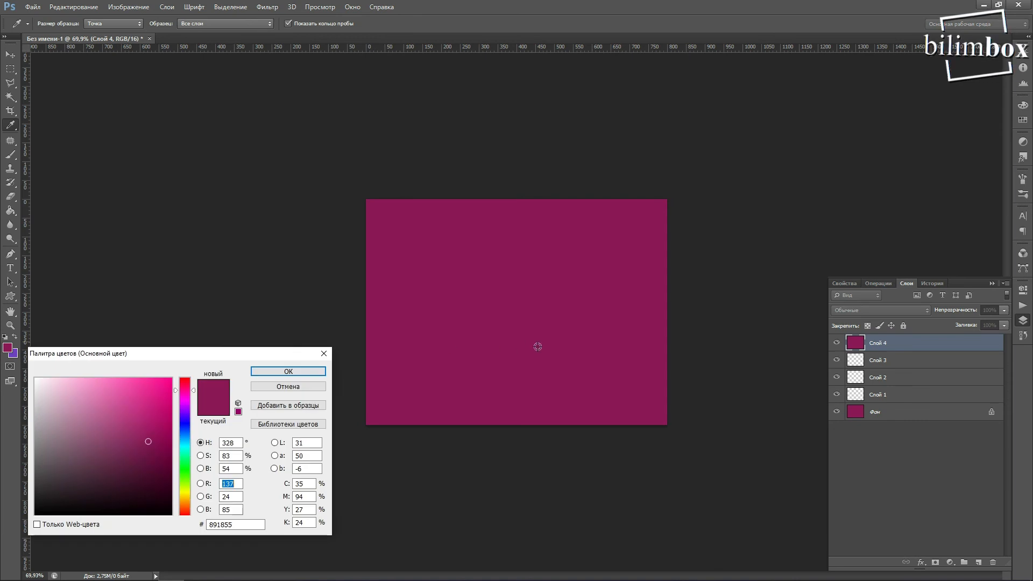